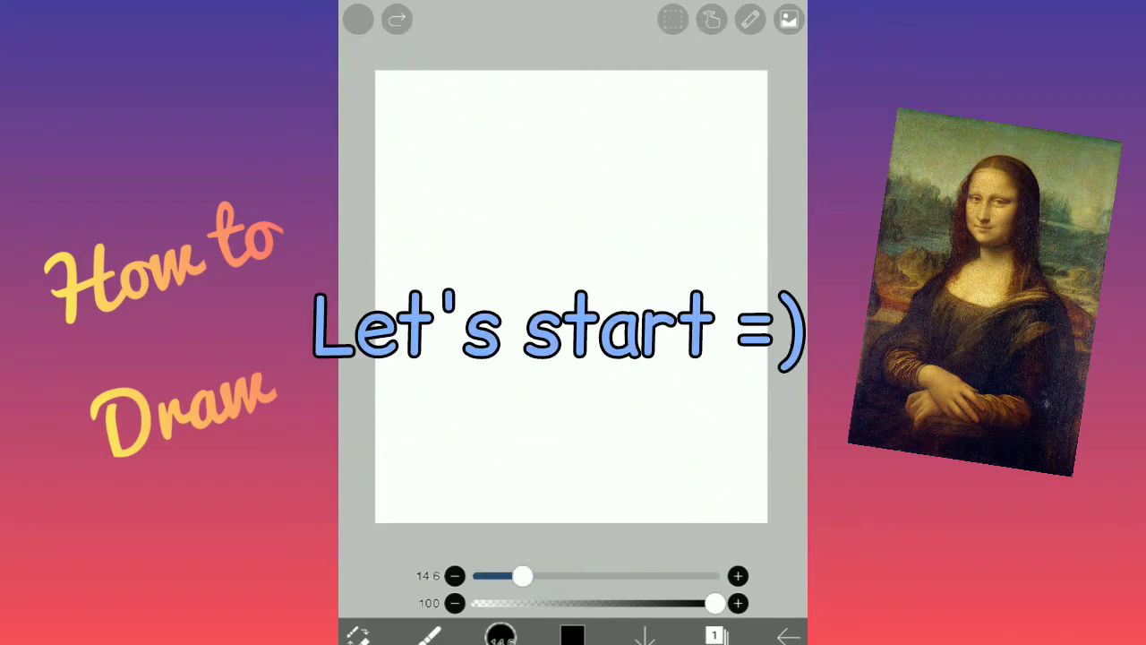
# Step: Decline line-art extraction for the corner Mona Lisa photo and make layer 1 active
pyautogui.click(714, 635)
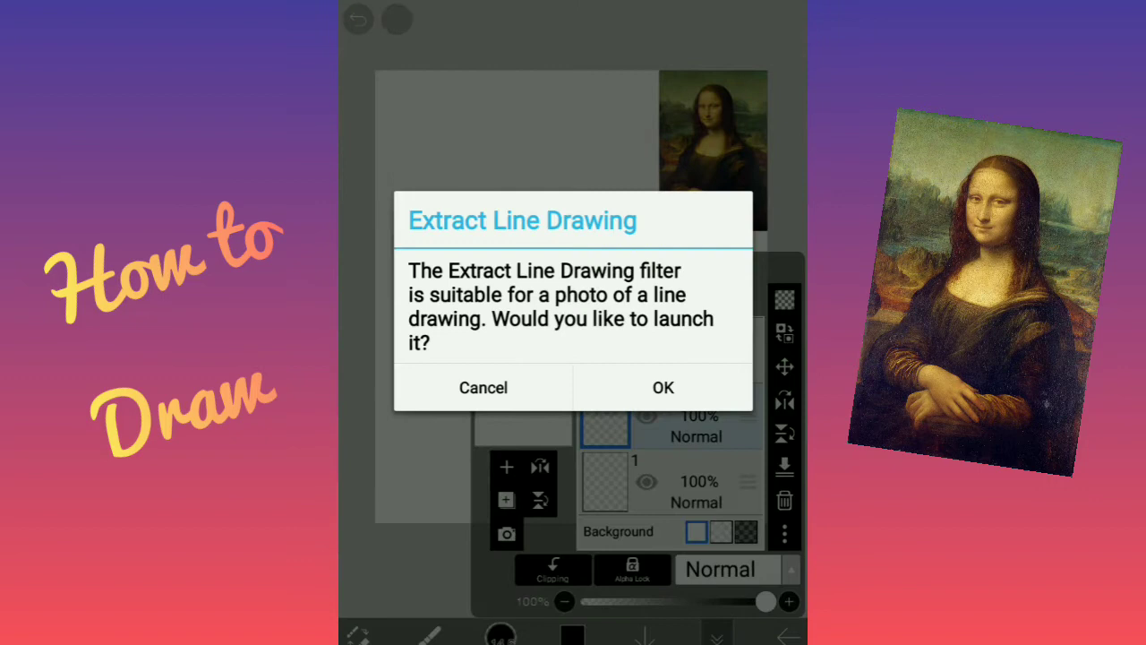
pyautogui.click(484, 386)
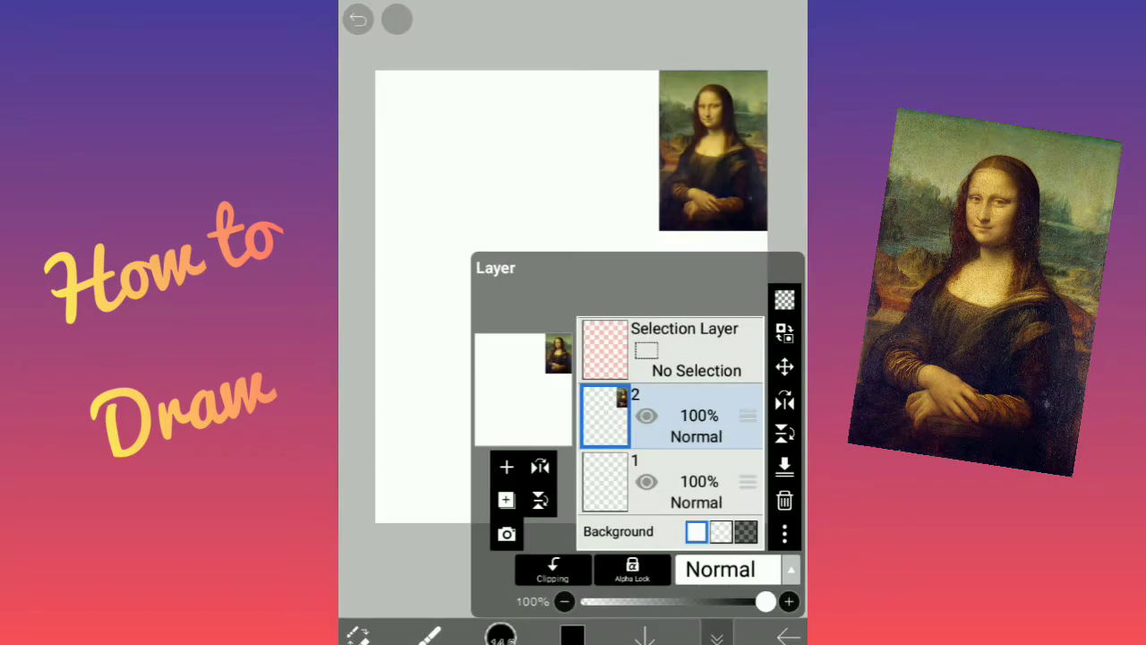
pyautogui.click(671, 481)
pyautogui.click(716, 636)
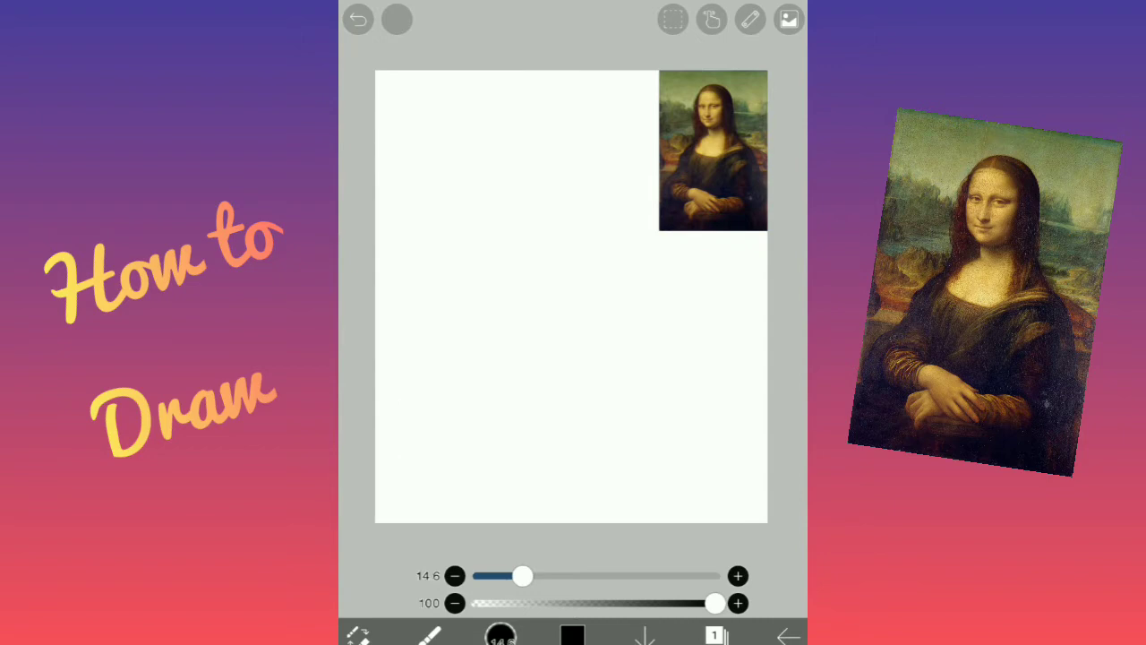
# Step: Set the brush colour to dark reddish-brown #4B1F1F and draw the hair outline
pyautogui.click(573, 635)
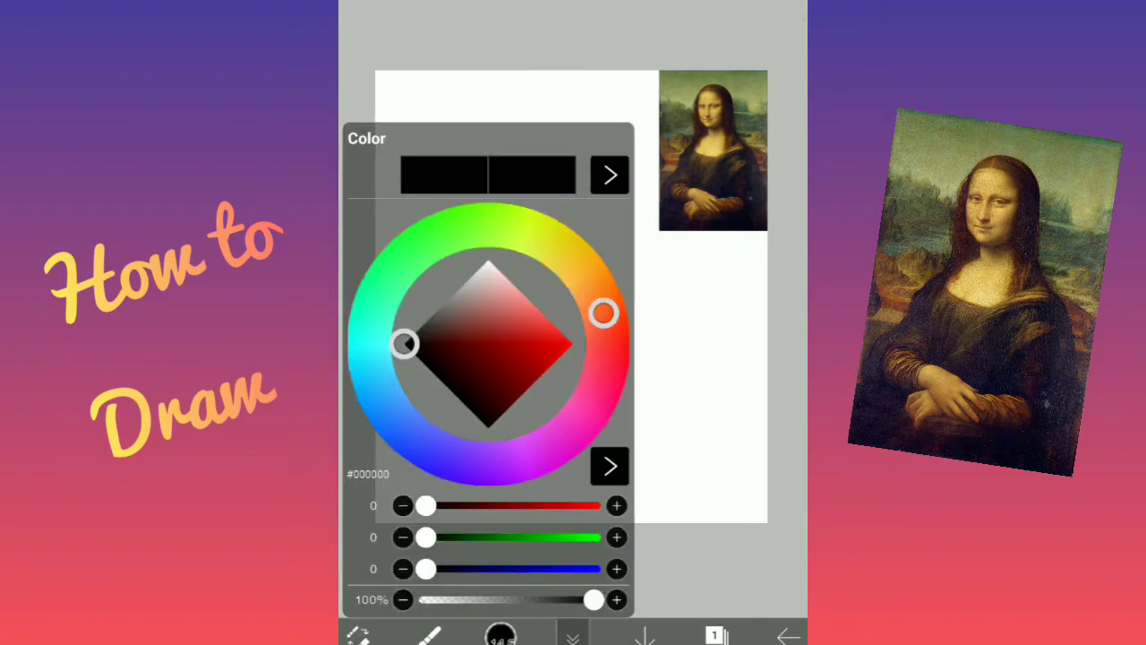
pyautogui.moveTo(475, 343)
pyautogui.mouseDown()
pyautogui.moveTo(487, 362)
pyautogui.moveTo(475, 366)
pyautogui.mouseUp()
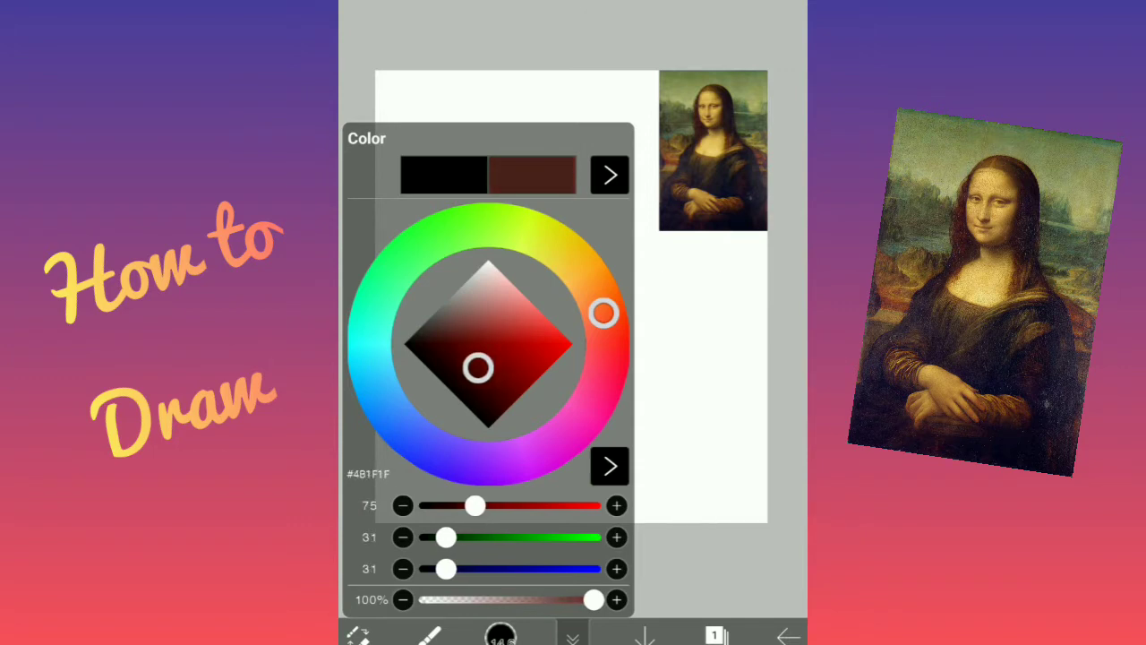
pyautogui.click(572, 635)
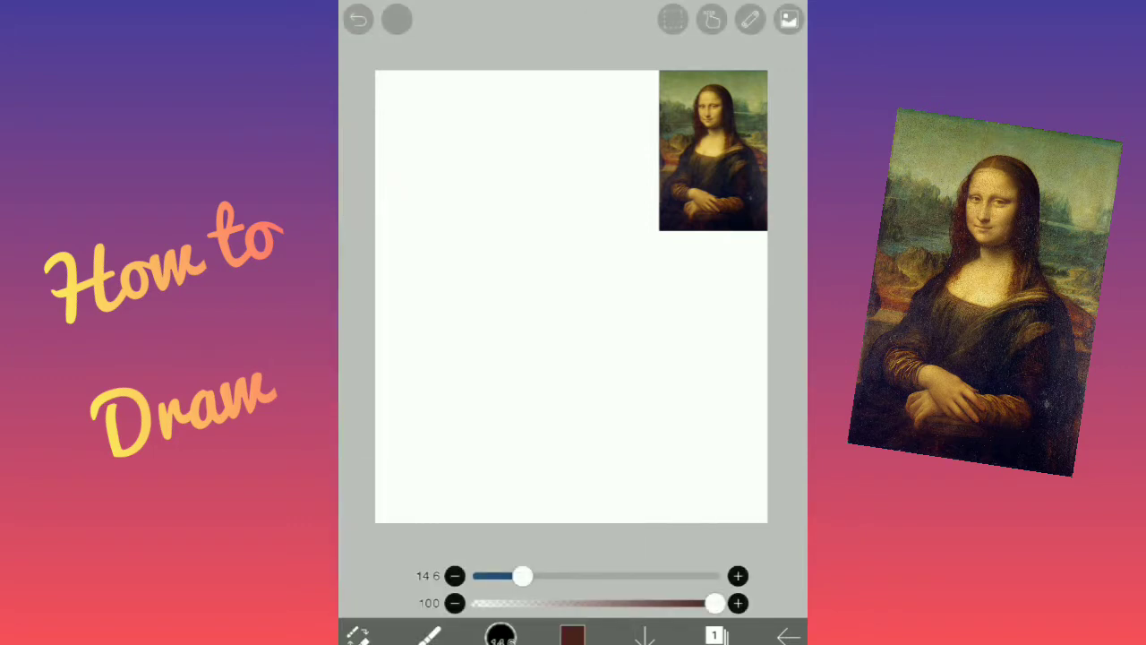
pyautogui.moveTo(549, 154)
pyautogui.mouseDown()
pyautogui.moveTo(512, 167)
pyautogui.moveTo(490, 273)
pyautogui.moveTo(535, 190)
pyautogui.moveTo(598, 208)
pyautogui.moveTo(609, 444)
pyautogui.moveTo(661, 324)
pyautogui.moveTo(678, 361)
pyautogui.moveTo(552, 144)
pyautogui.moveTo(522, 167)
pyautogui.mouseUp()
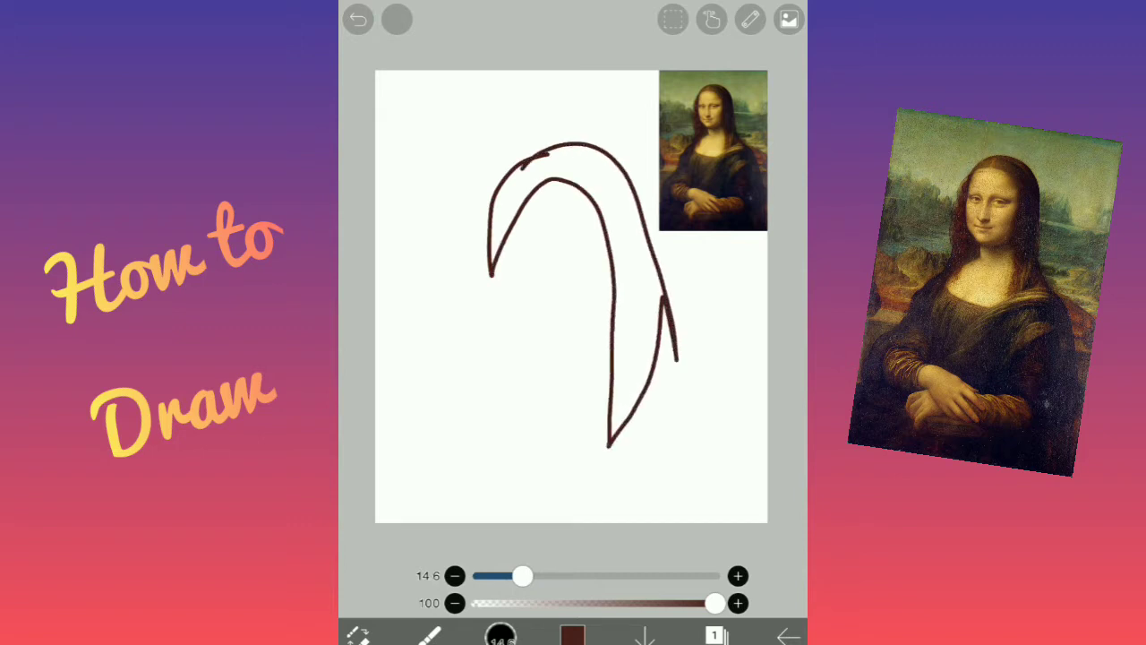
# Step: Set the brush colour to tan #CEA281
pyautogui.click(573, 634)
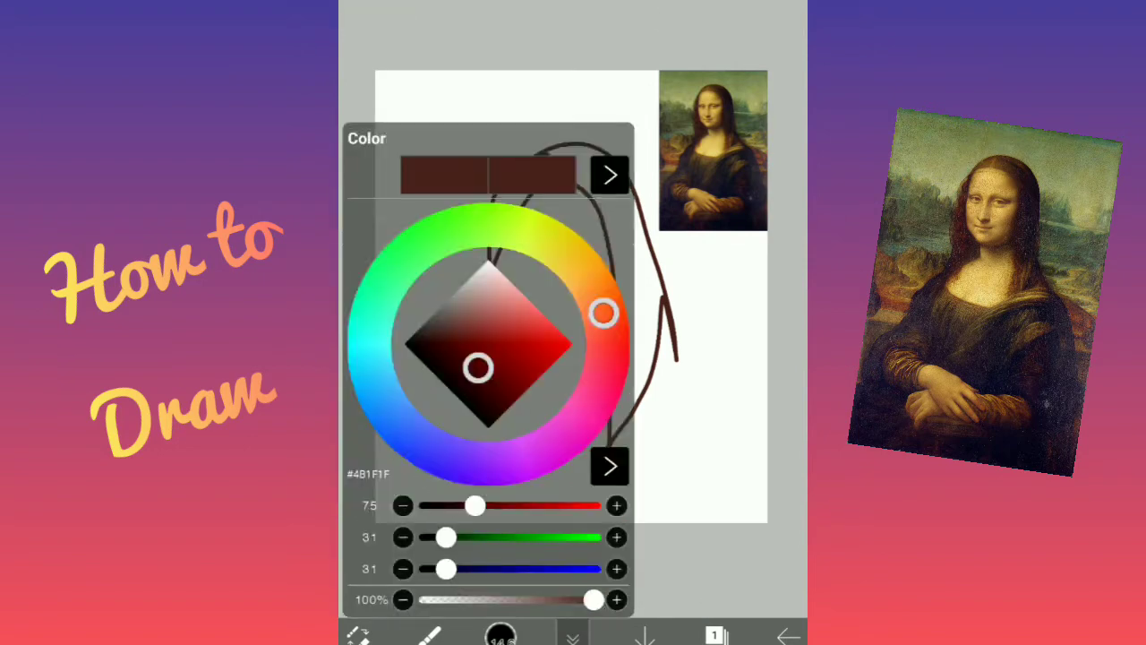
pyautogui.moveTo(602, 312); pyautogui.dragTo(594, 290)
pyautogui.moveTo(478, 367); pyautogui.dragTo(504, 302)
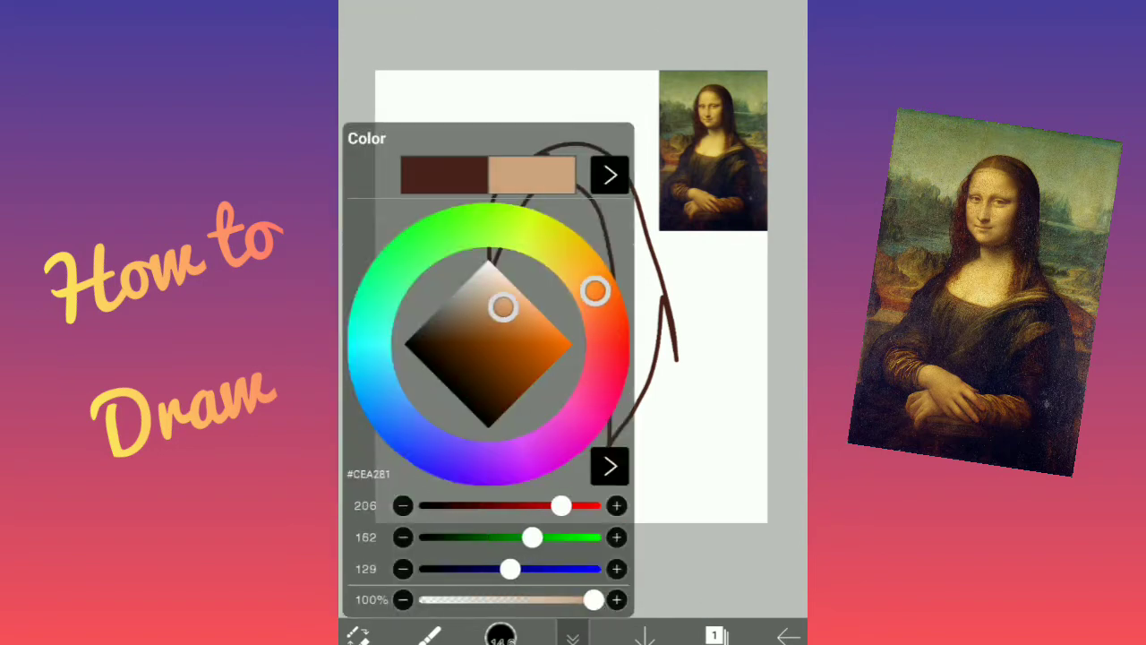
pyautogui.click(573, 634)
# Step: Draw the jaw, eyebrows, pupils, nose, mouth, neck and neckline in tan
pyautogui.moveTo(500, 258)
pyautogui.mouseDown()
pyautogui.moveTo(541, 327)
pyautogui.moveTo(586, 325)
pyautogui.mouseUp()
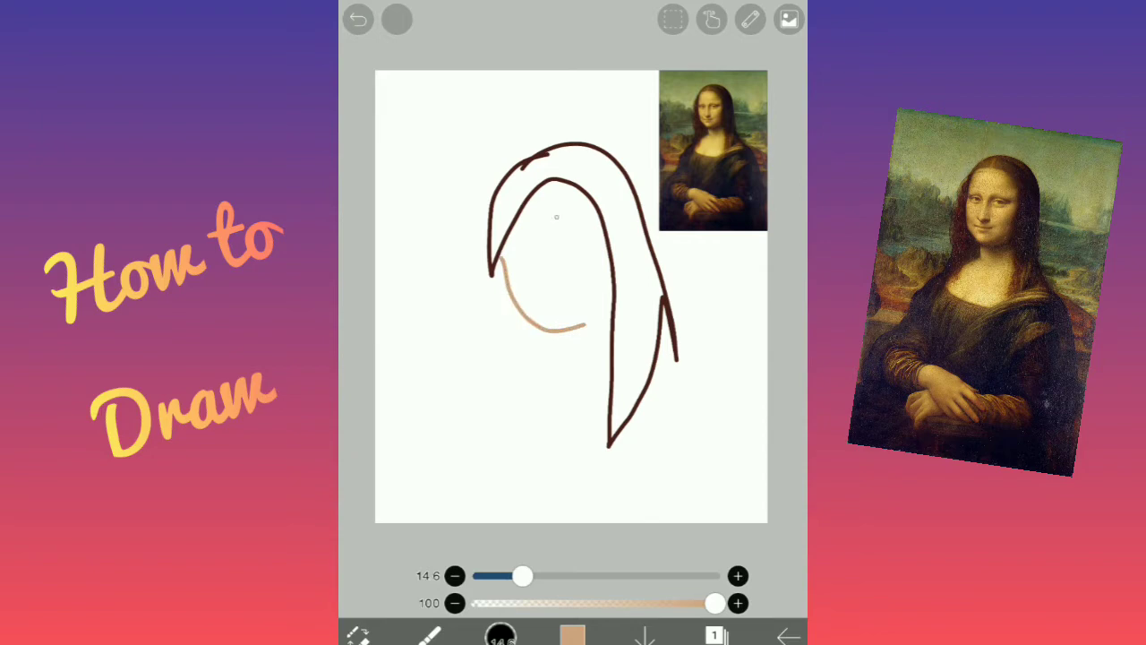
pyautogui.scroll(2, 573, 295)
pyautogui.scroll(3, 573, 296)
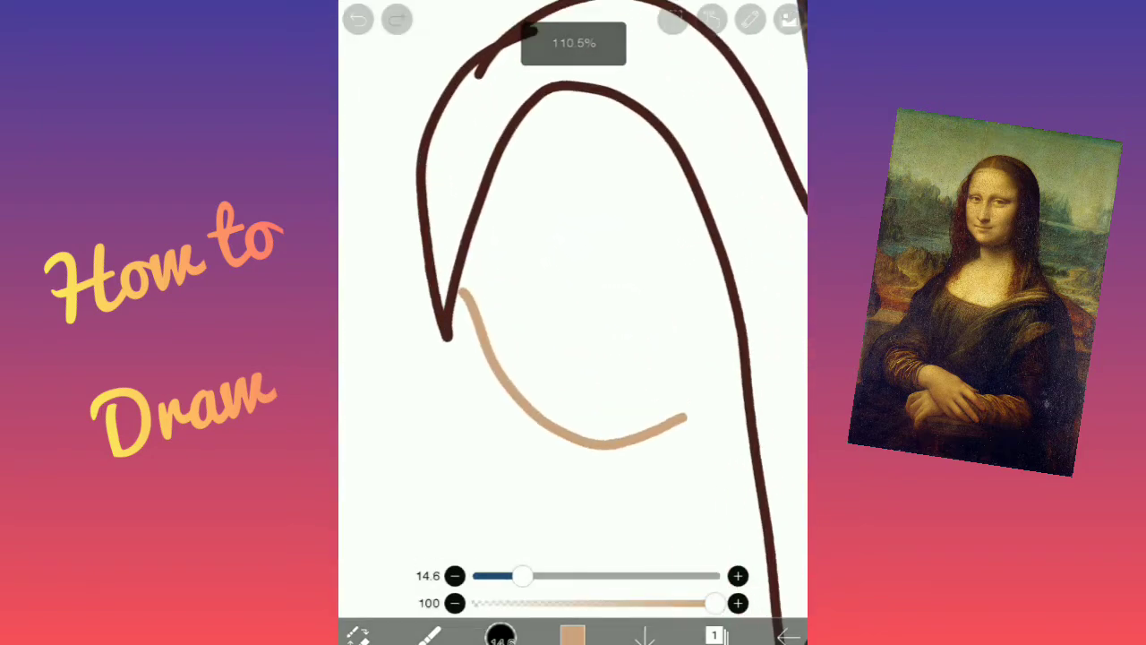
pyautogui.moveTo(493, 300)
pyautogui.mouseDown()
pyautogui.moveTo(553, 267)
pyautogui.moveTo(566, 278)
pyautogui.moveTo(698, 238)
pyautogui.mouseUp()
pyautogui.click(525, 291)
pyautogui.click(644, 261)
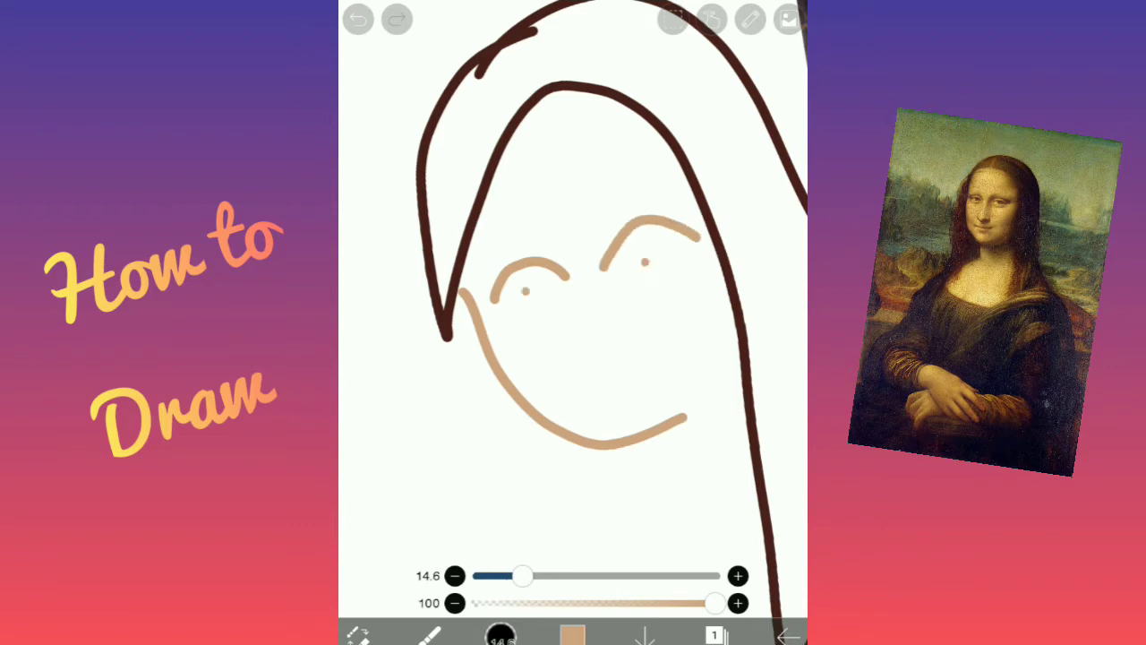
pyautogui.moveTo(574, 321); pyautogui.dragTo(605, 338)
pyautogui.moveTo(580, 390); pyautogui.dragTo(649, 368)
pyautogui.scroll(-5, 573, 295)
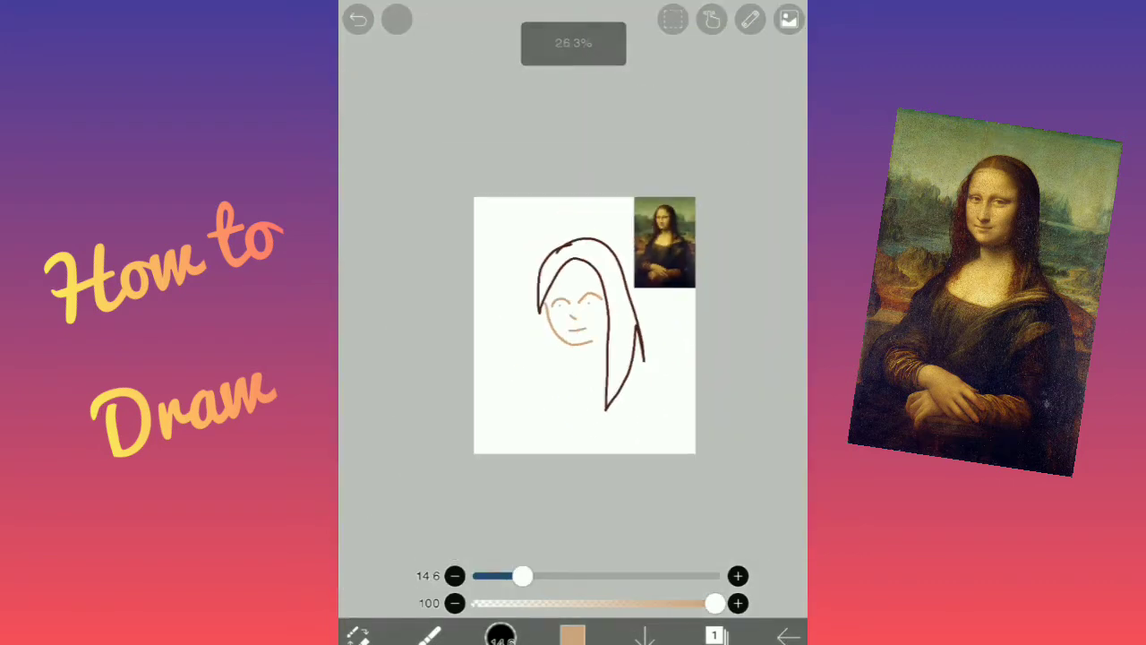
pyautogui.scroll(3, 573, 295)
pyautogui.moveTo(567, 305); pyautogui.dragTo(562, 342)
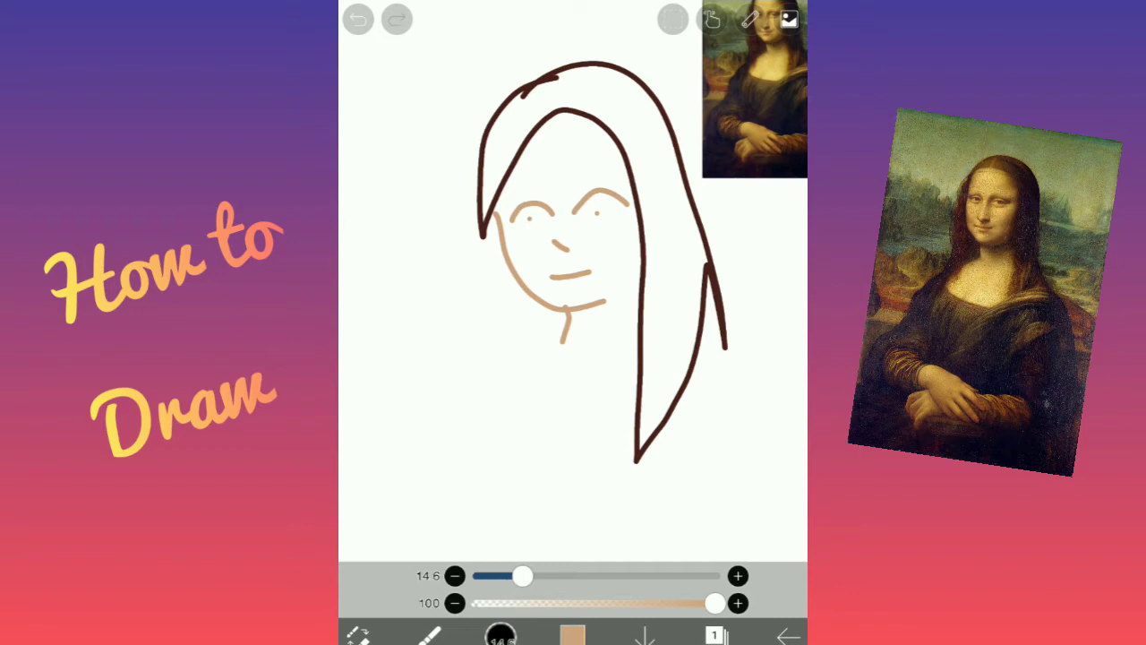
pyautogui.moveTo(552, 331)
pyautogui.mouseDown()
pyautogui.moveTo(587, 388)
pyautogui.moveTo(640, 367)
pyautogui.mouseUp()
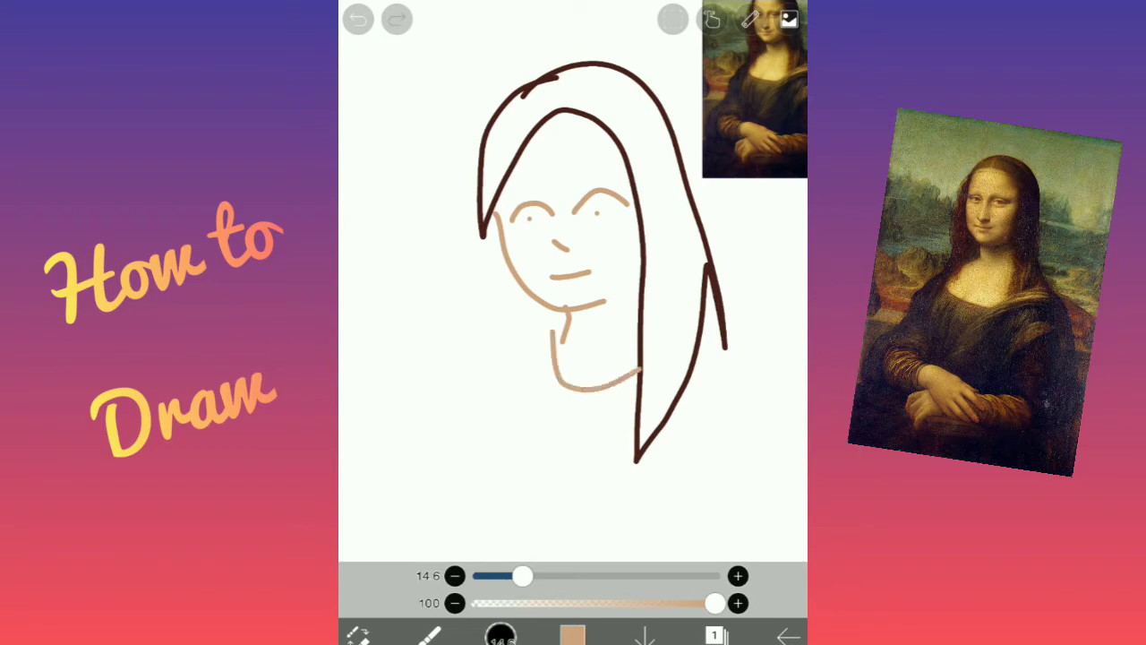
# Step: Change the brush colour from tan to muted purple #59488A
pyautogui.click(573, 635)
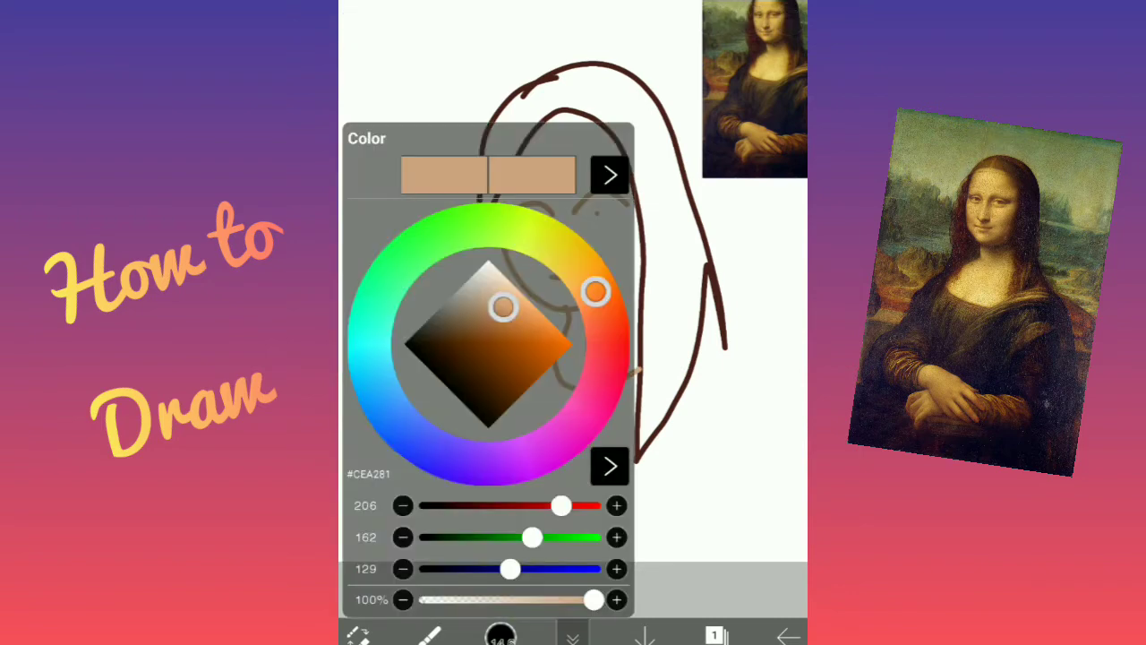
pyautogui.moveTo(504, 307); pyautogui.dragTo(490, 338)
pyautogui.moveTo(595, 291)
pyautogui.mouseDown()
pyautogui.moveTo(593, 397)
pyautogui.moveTo(459, 462)
pyautogui.mouseUp()
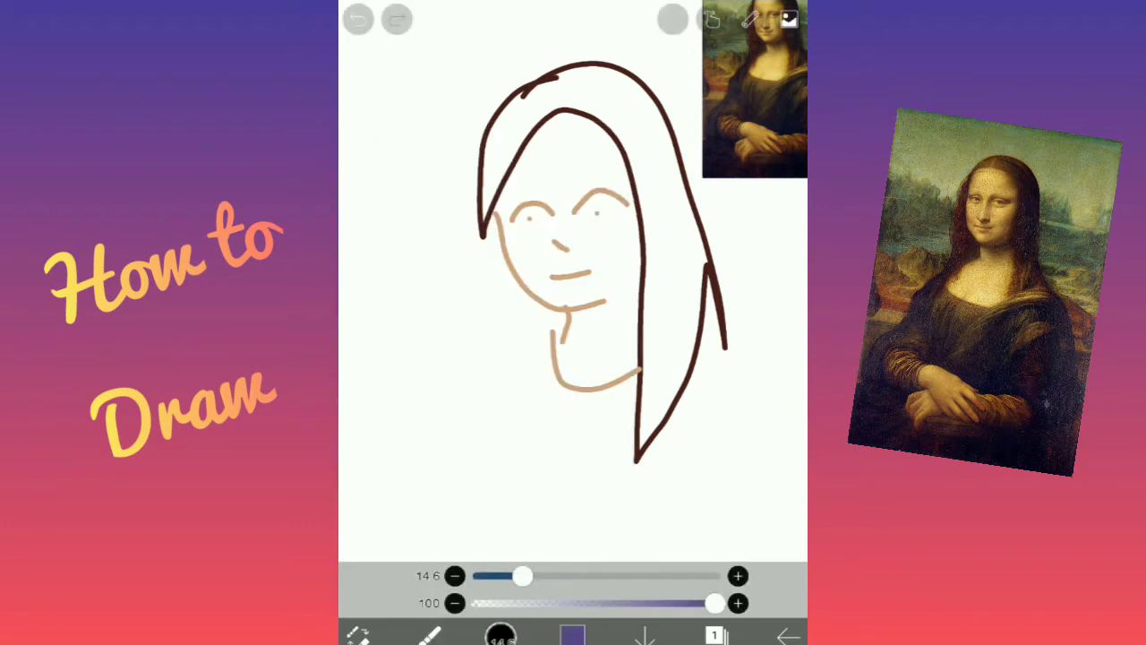
# Step: Sketch the dress shoulders, arm and body edges, and fingers in purple
pyautogui.moveTo(545, 338)
pyautogui.mouseDown()
pyautogui.moveTo(524, 349)
pyautogui.moveTo(472, 484)
pyautogui.moveTo(681, 486)
pyautogui.mouseUp()
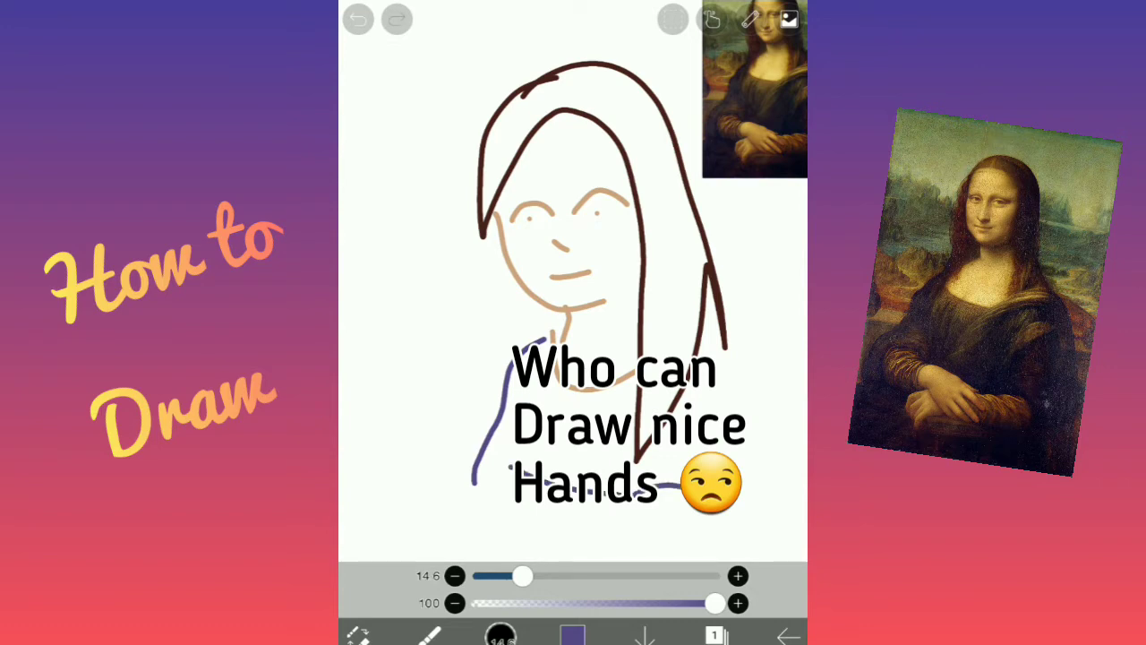
pyautogui.moveTo(473, 484)
pyautogui.mouseDown()
pyautogui.moveTo(502, 521)
pyautogui.moveTo(705, 533)
pyautogui.moveTo(640, 540)
pyautogui.mouseUp()
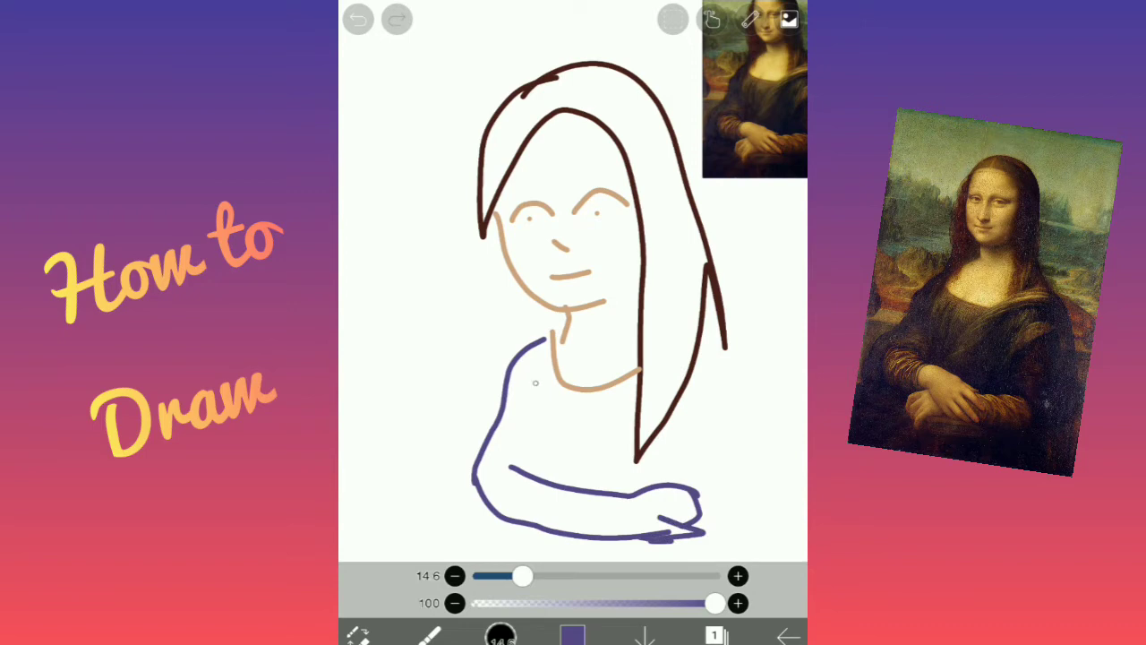
pyautogui.moveTo(535, 384); pyautogui.dragTo(528, 474)
pyautogui.moveTo(643, 408); pyautogui.dragTo(640, 484)
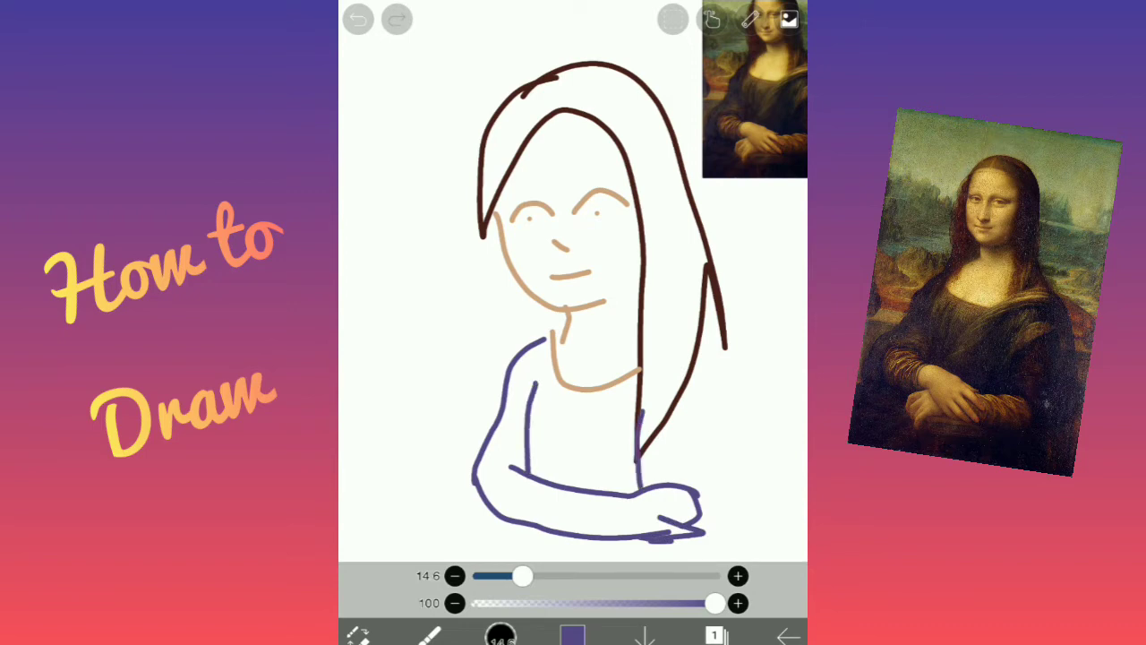
pyautogui.moveTo(683, 400); pyautogui.dragTo(686, 481)
pyautogui.moveTo(546, 524)
pyautogui.mouseDown()
pyautogui.moveTo(470, 532)
pyautogui.moveTo(528, 554)
pyautogui.moveTo(656, 553)
pyautogui.mouseUp()
pyautogui.scroll(-3, 573, 281)
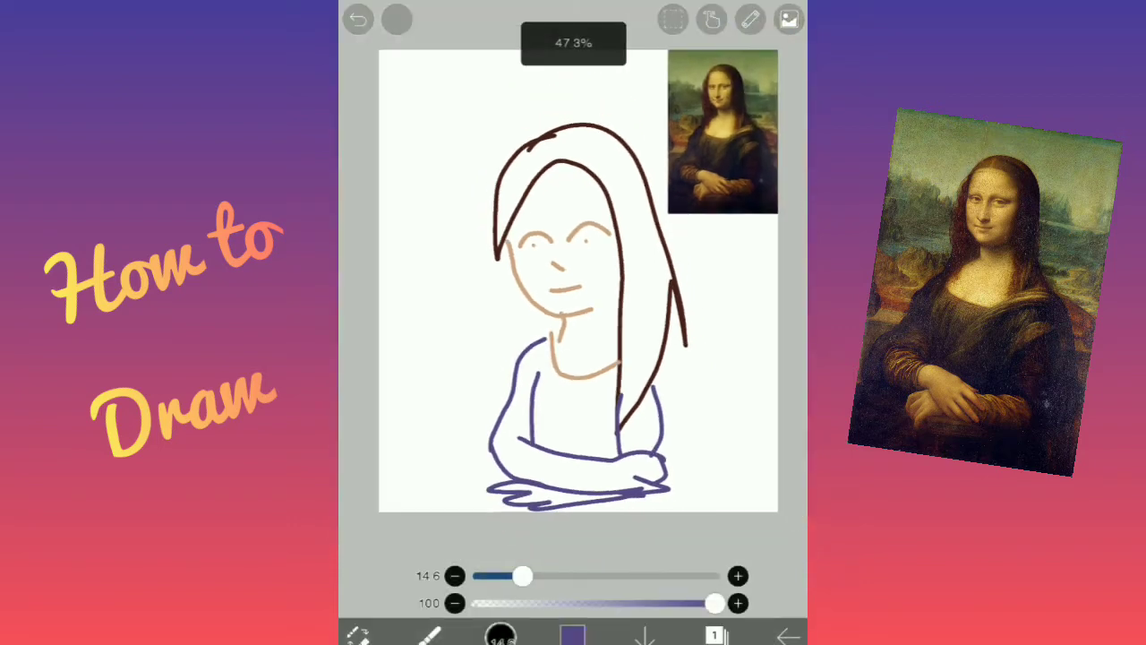
pyautogui.scroll(-1, 573, 281)
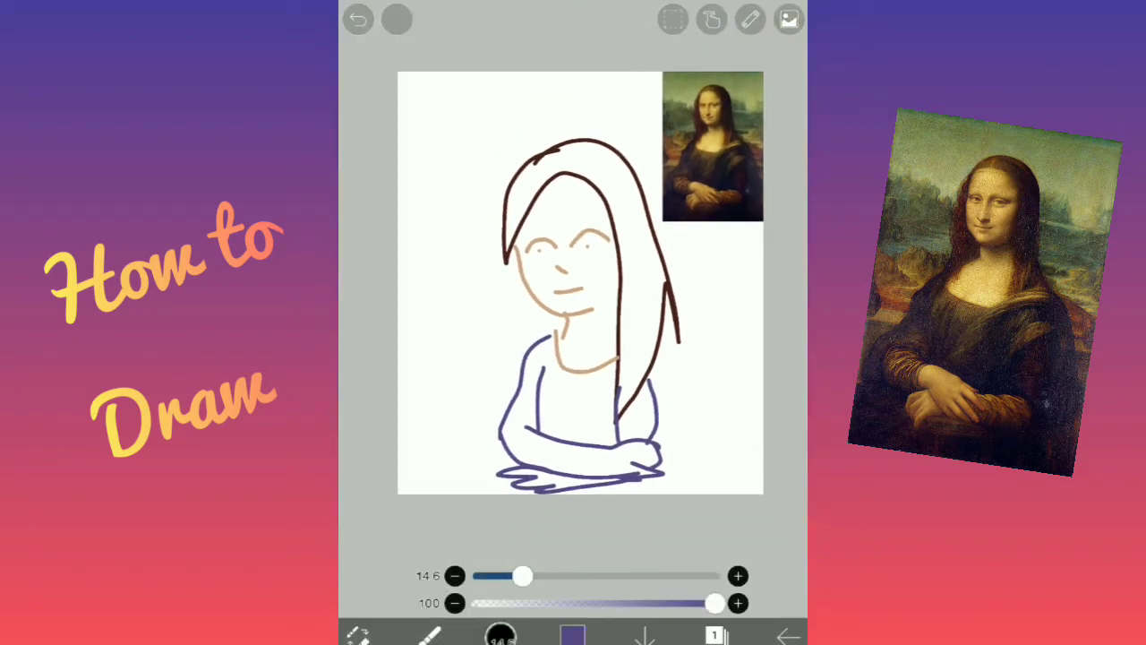
# Step: Add a new empty layer beneath the drawing layer
pyautogui.click(714, 635)
pyautogui.click(506, 466)
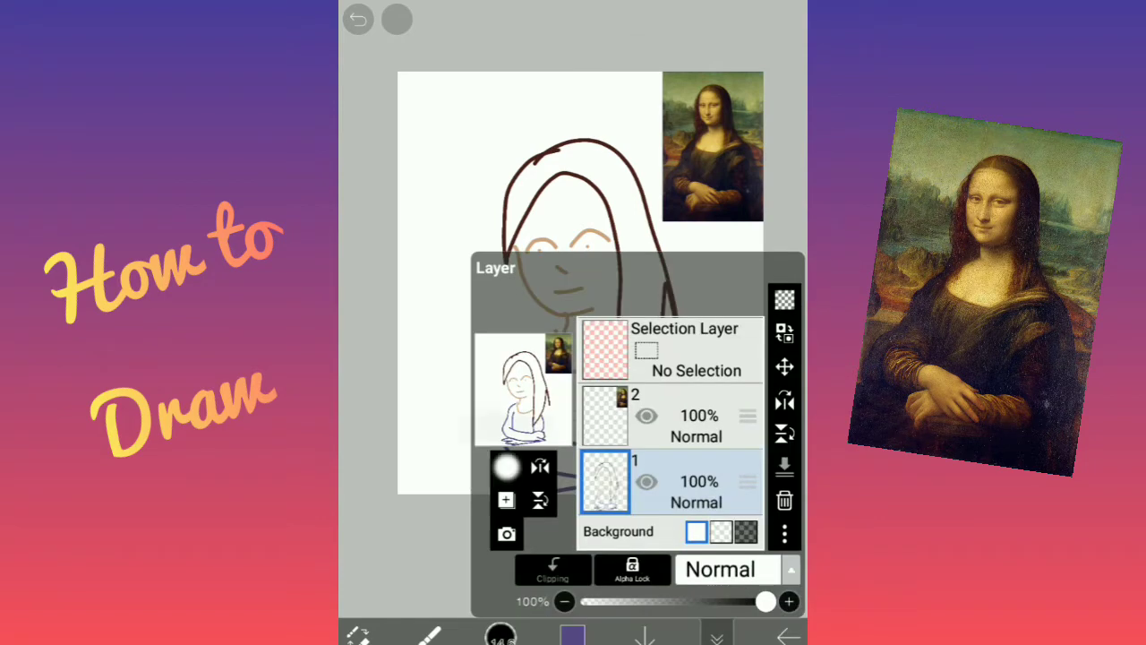
pyautogui.moveTo(748, 415); pyautogui.dragTo(748, 484)
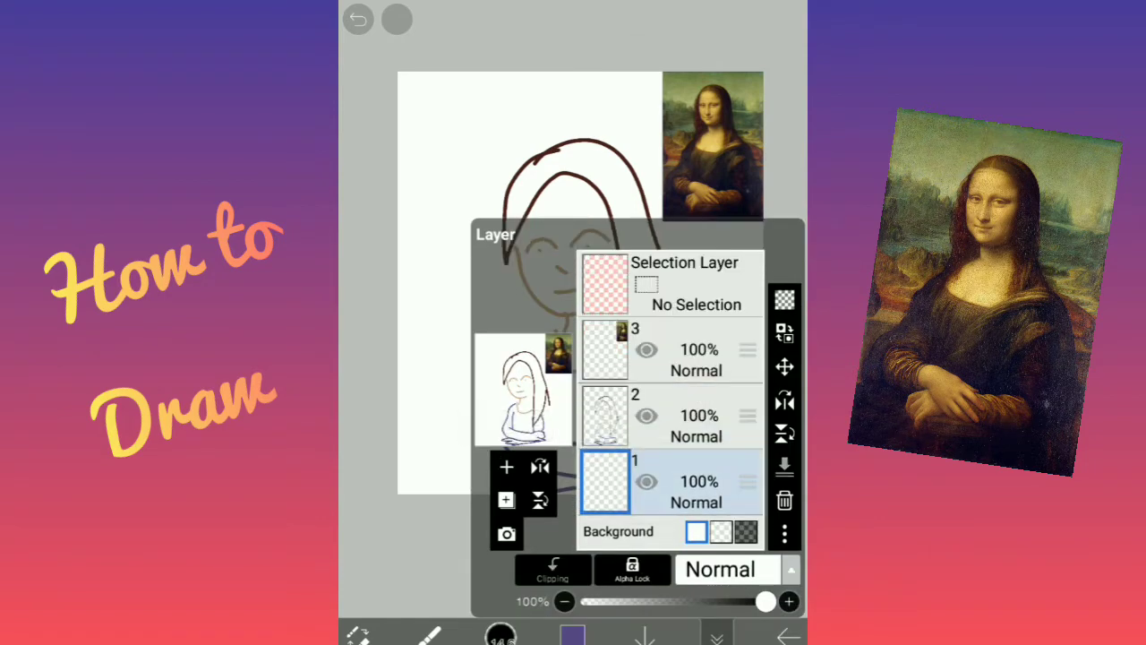
pyautogui.click(716, 635)
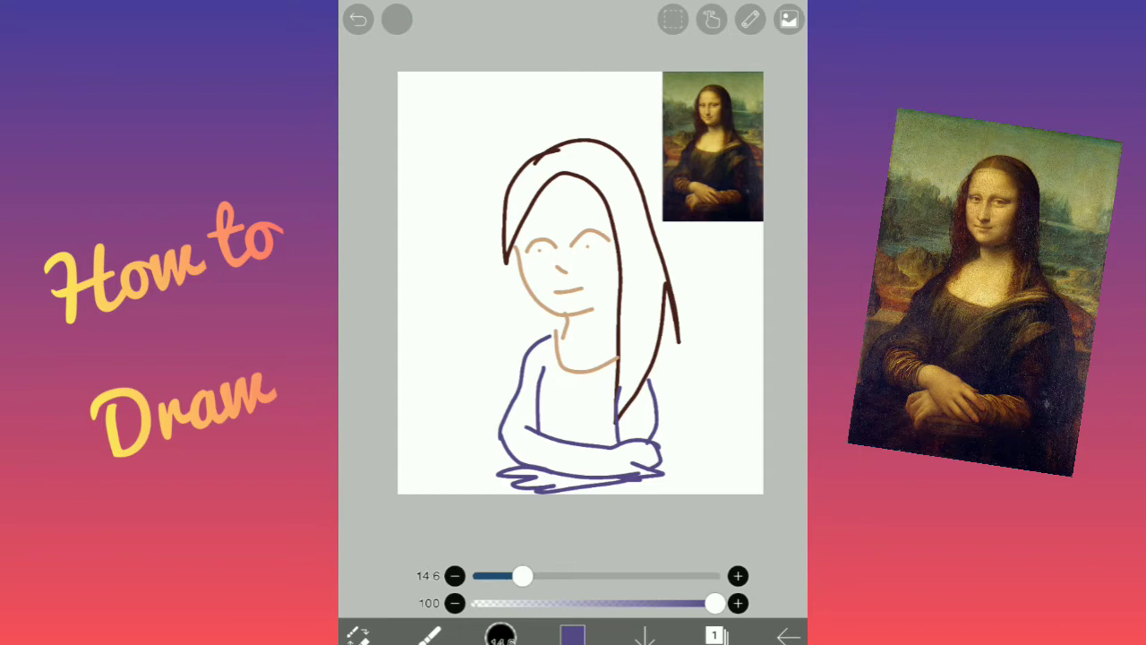
# Step: In black, draw the horizon, a zigzag mountain line and two wavy top lines
pyautogui.click(573, 635)
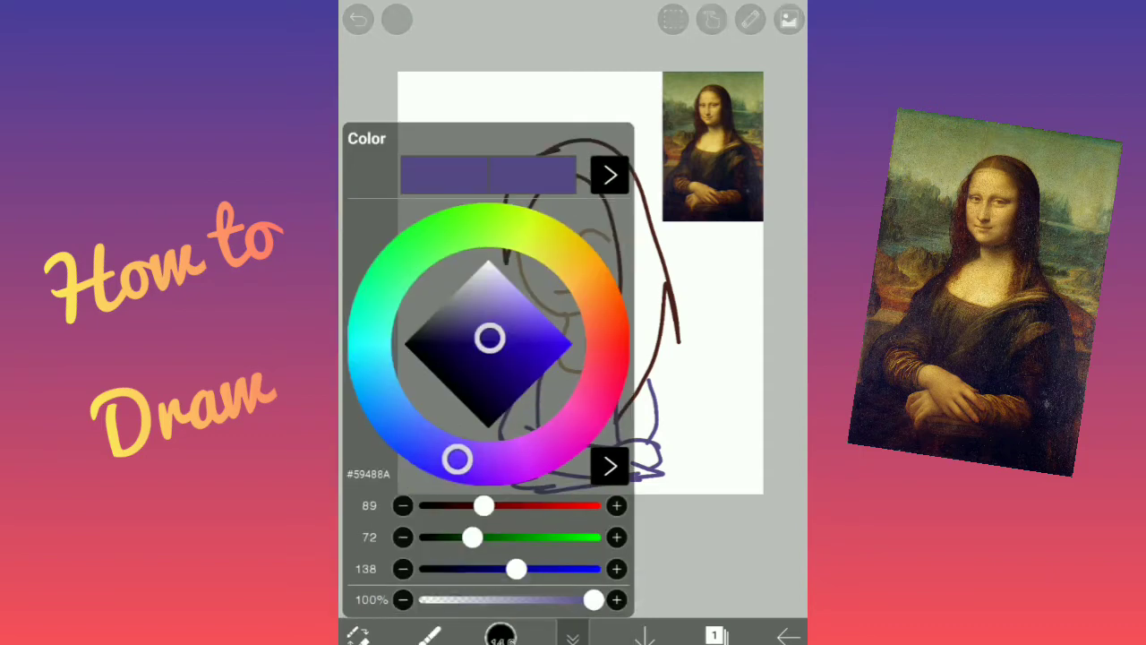
pyautogui.click(486, 453)
pyautogui.moveTo(378, 368); pyautogui.dragTo(763, 337)
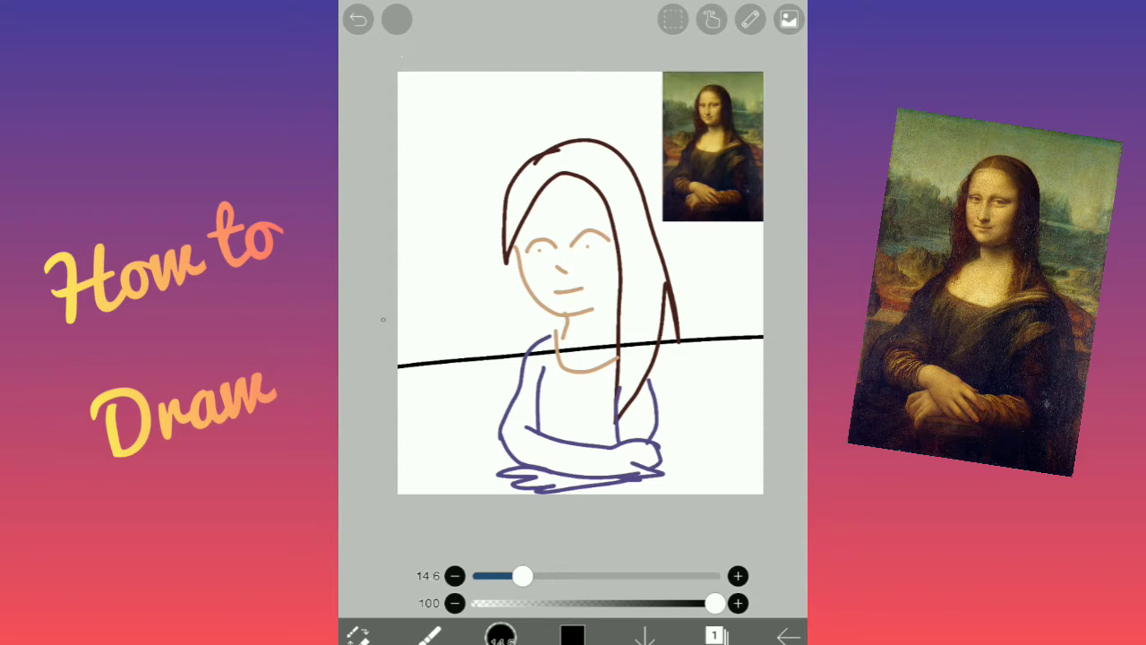
pyautogui.moveTo(399, 303)
pyautogui.mouseDown()
pyautogui.moveTo(505, 304)
pyautogui.moveTo(662, 268)
pyautogui.moveTo(763, 272)
pyautogui.mouseUp()
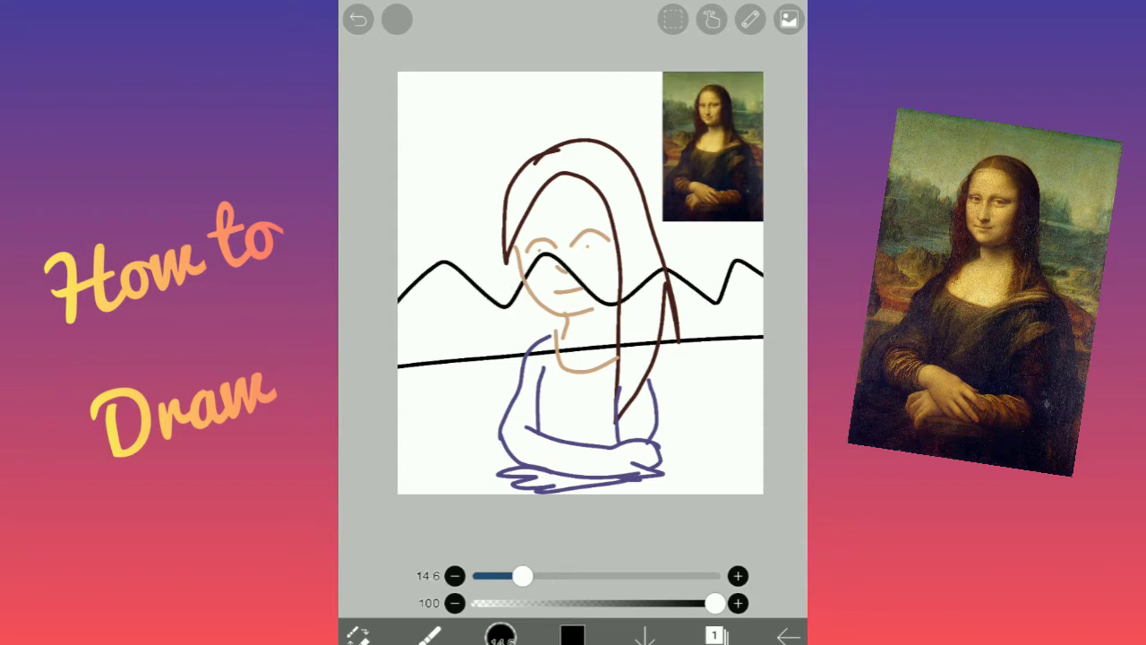
pyautogui.moveTo(398, 152); pyautogui.dragTo(770, 166)
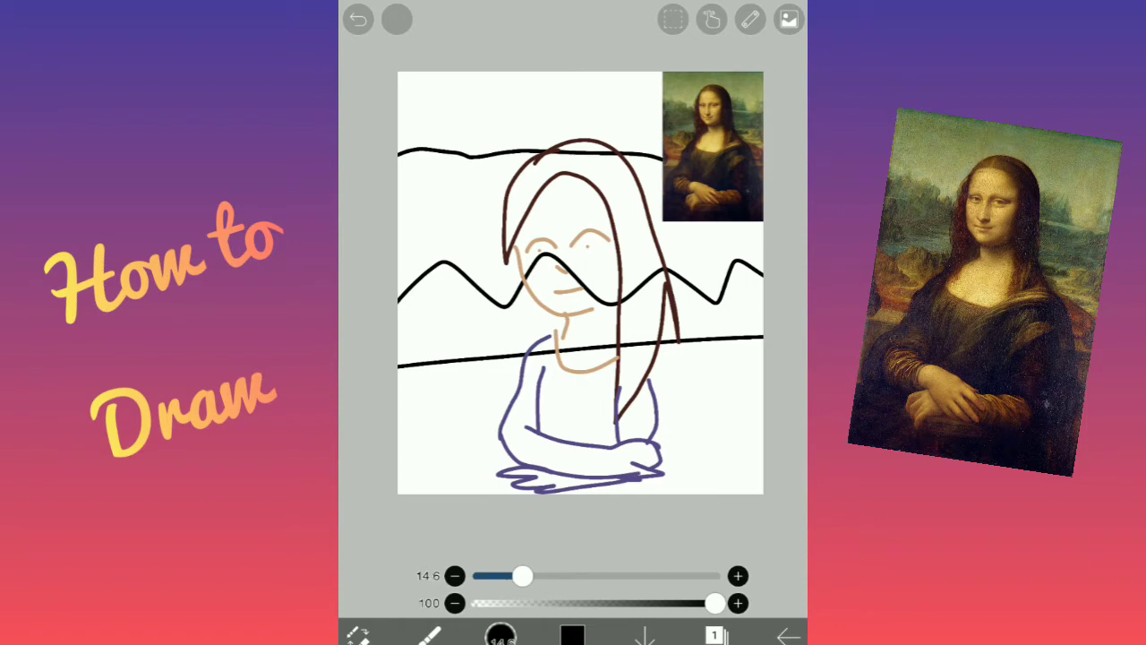
pyautogui.moveTo(397, 112)
pyautogui.mouseDown()
pyautogui.moveTo(421, 98)
pyautogui.moveTo(662, 109)
pyautogui.mouseUp()
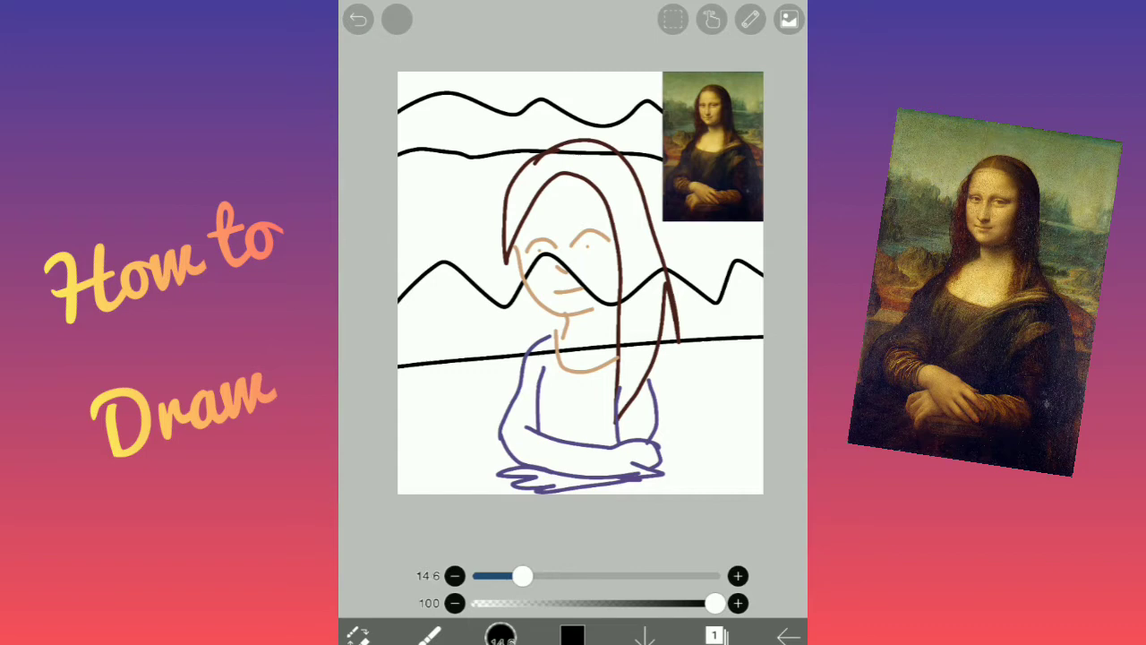
# Step: Hide layers 3 and 2, the Mona Lisa reference and face sketch
pyautogui.click(715, 635)
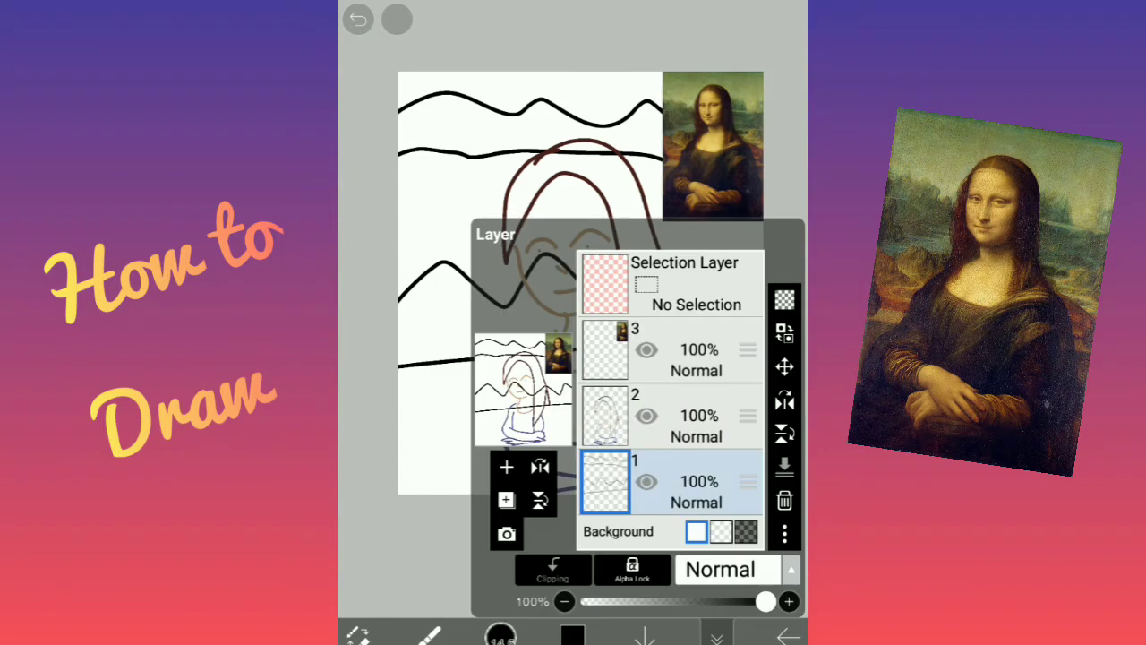
pyautogui.click(645, 349)
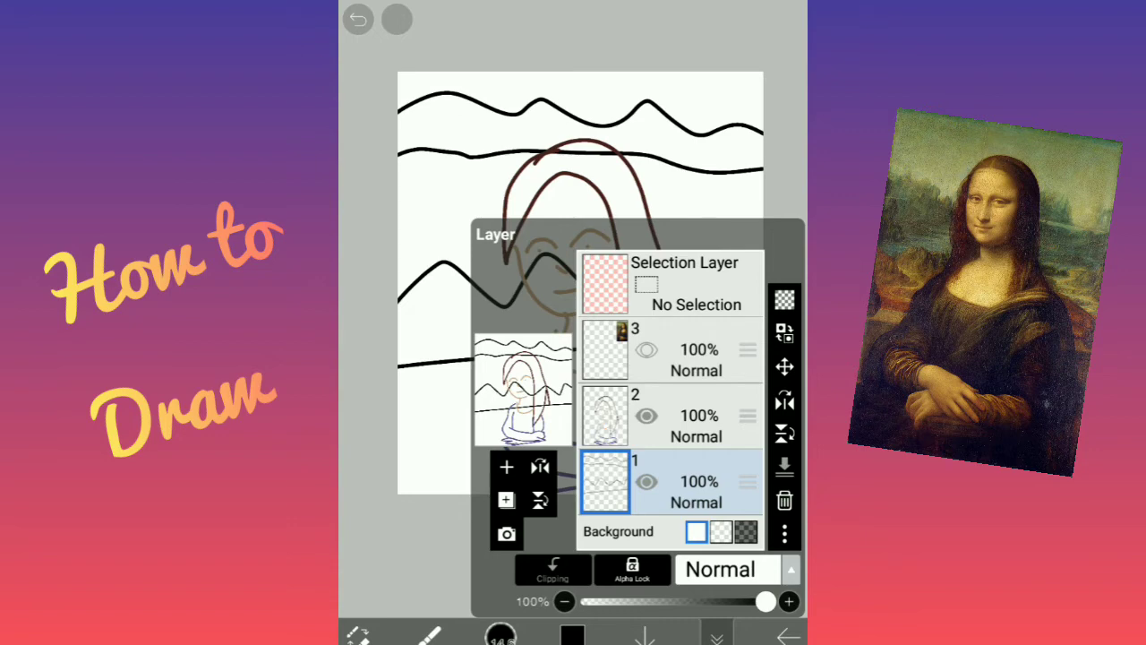
pyautogui.click(645, 415)
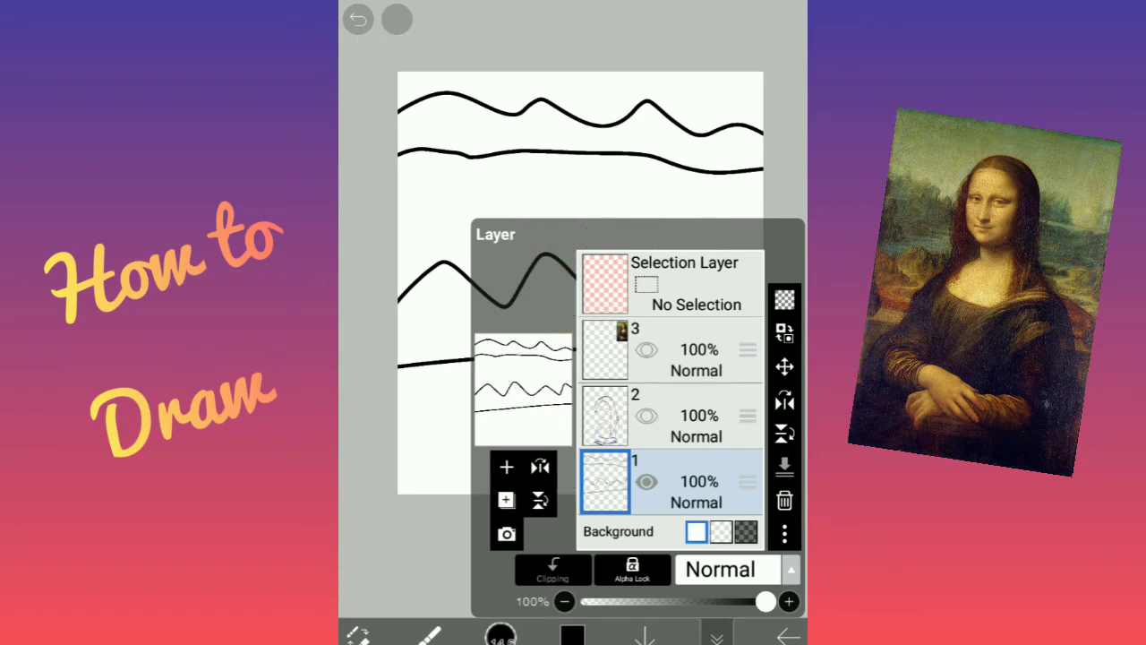
pyautogui.click(717, 635)
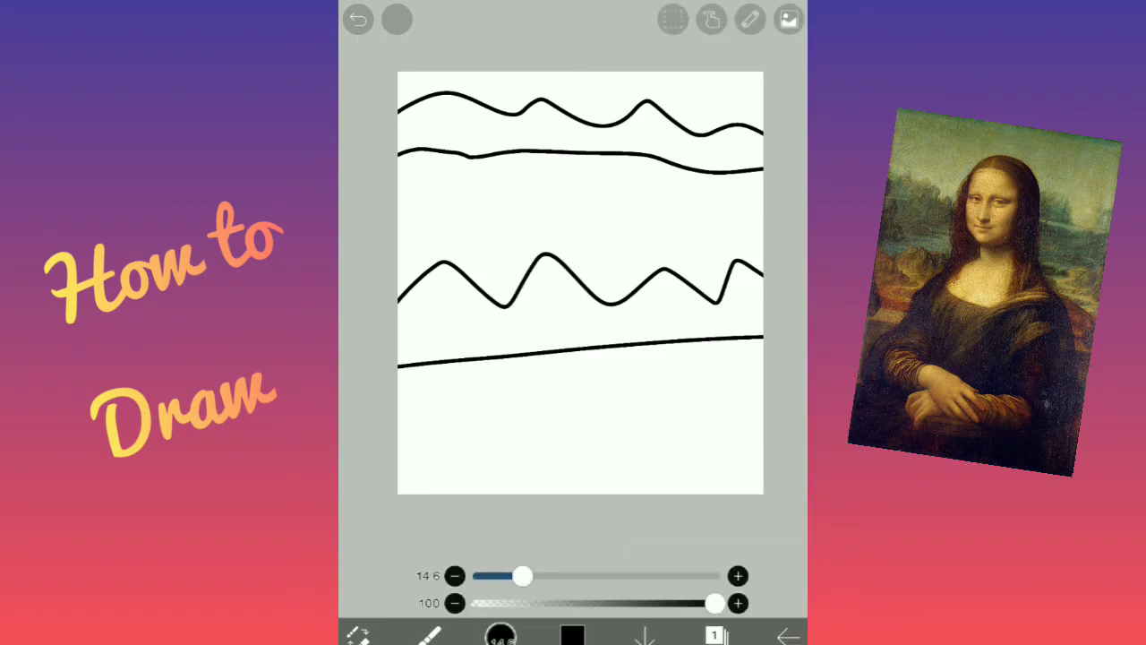
pyautogui.click(500, 635)
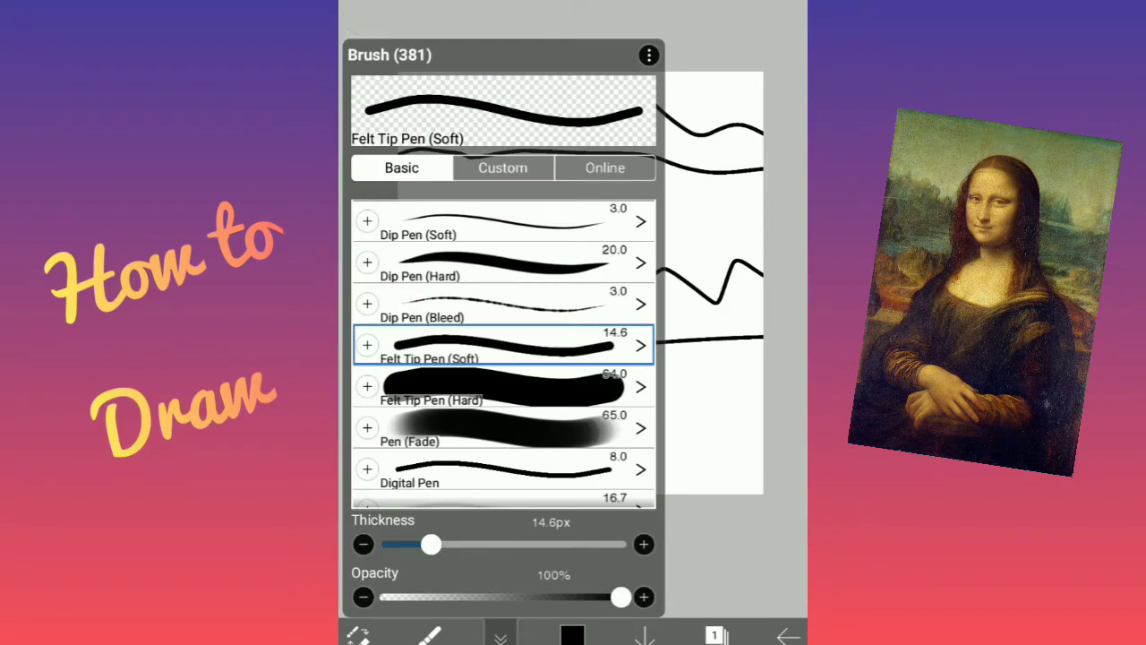
# Step: Select the Hard Crayon brush from the Custom brush collection
pyautogui.click(502, 167)
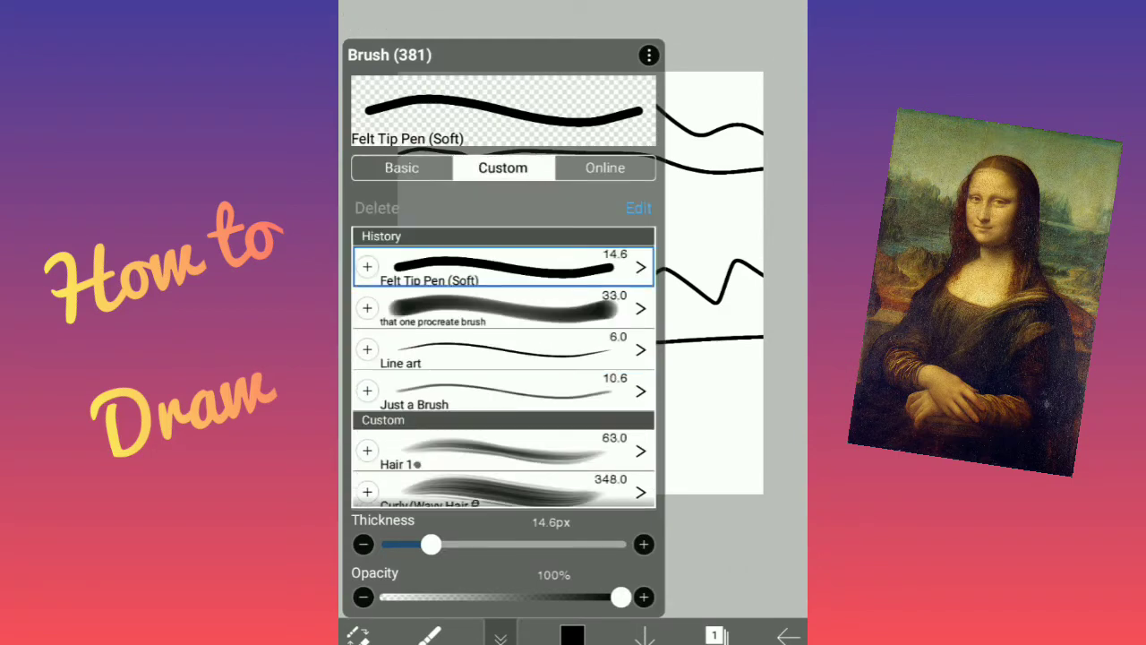
pyautogui.scroll(-3, 503, 367)
pyautogui.scroll(-3, 503, 368)
pyautogui.scroll(-3, 503, 367)
pyautogui.scroll(-2, 504, 367)
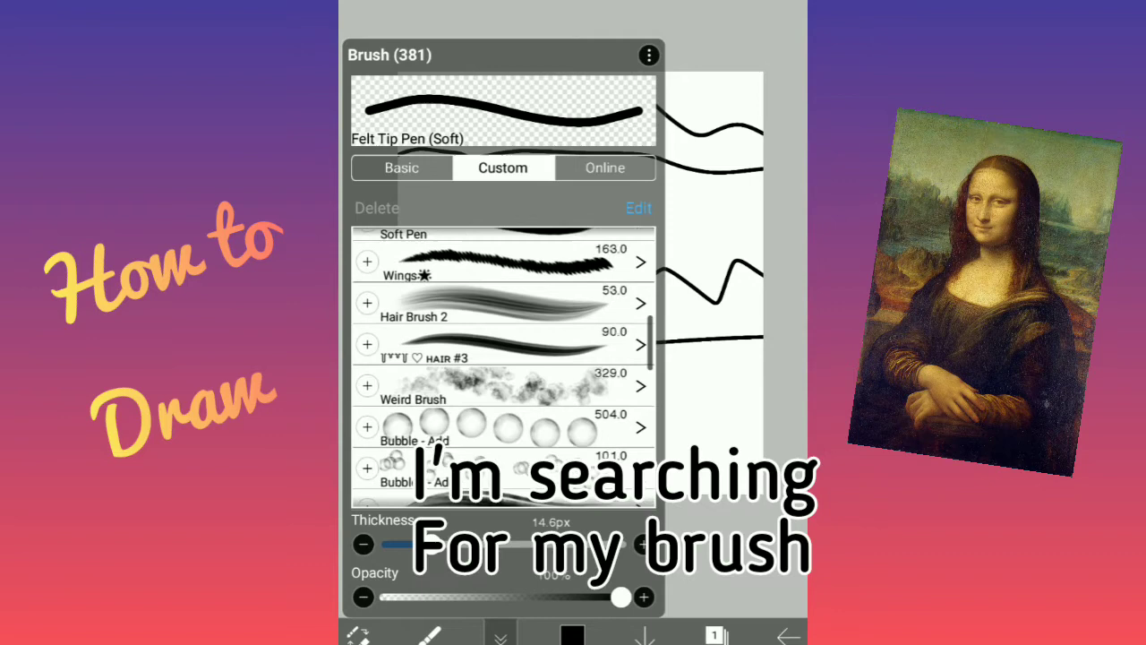
pyautogui.scroll(-1, 503, 367)
pyautogui.scroll(-1, 503, 367)
pyautogui.scroll(-1, 503, 367)
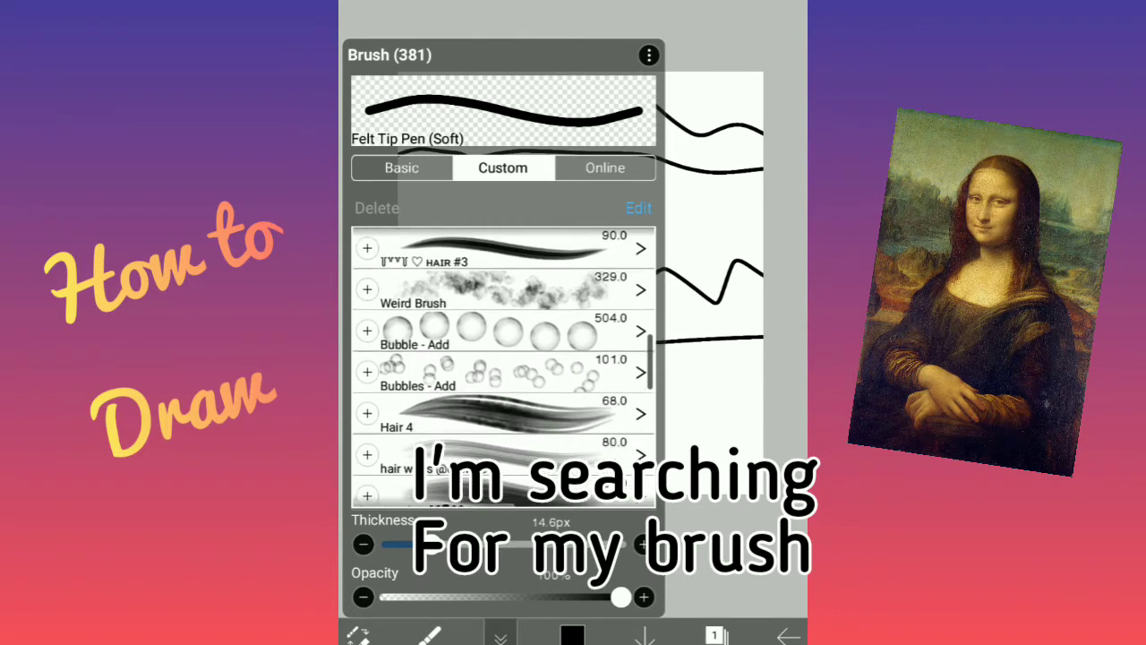
pyautogui.scroll(-2, 503, 367)
pyautogui.scroll(-1, 503, 367)
pyautogui.scroll(-1, 503, 368)
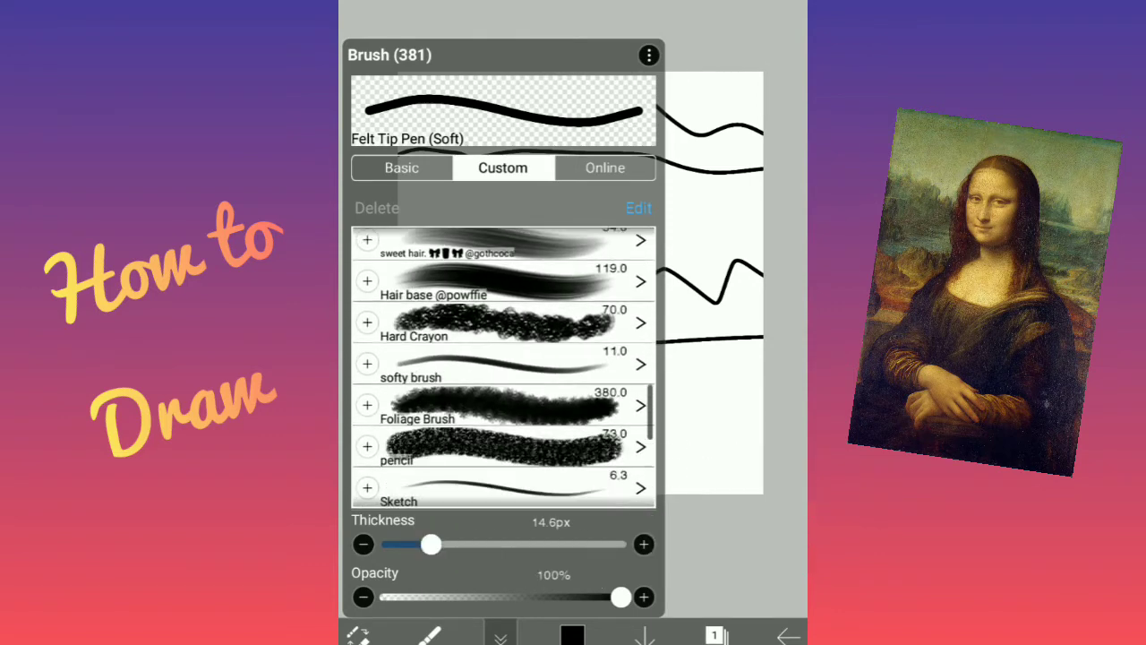
pyautogui.scroll(-2, 503, 368)
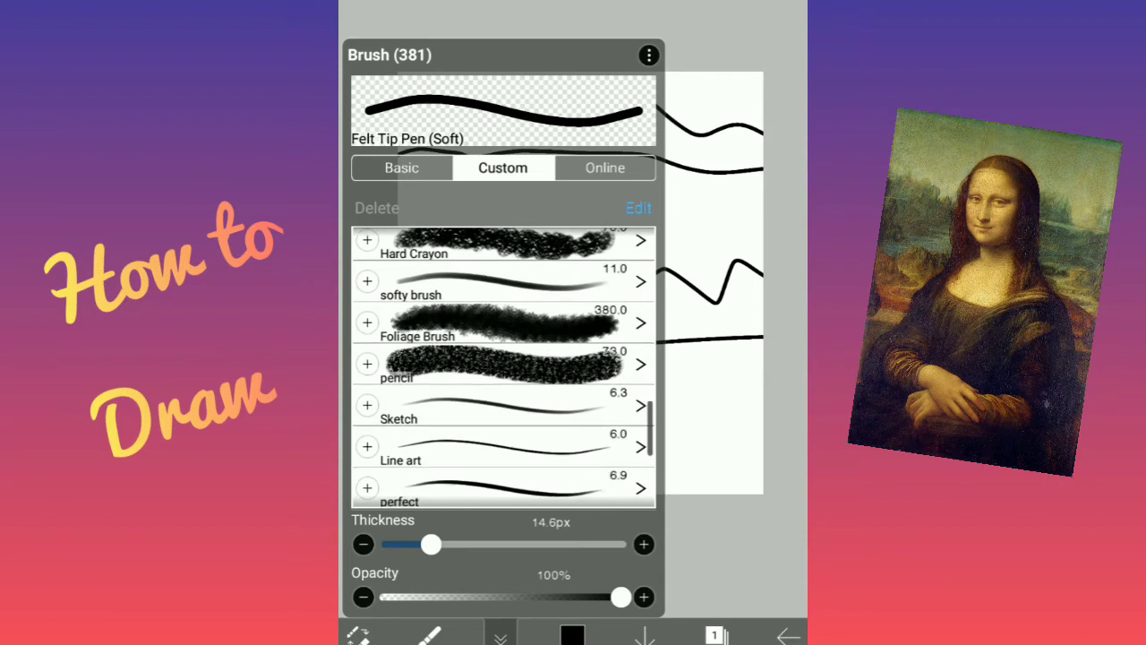
pyautogui.scroll(1, 504, 367)
pyautogui.click(501, 302)
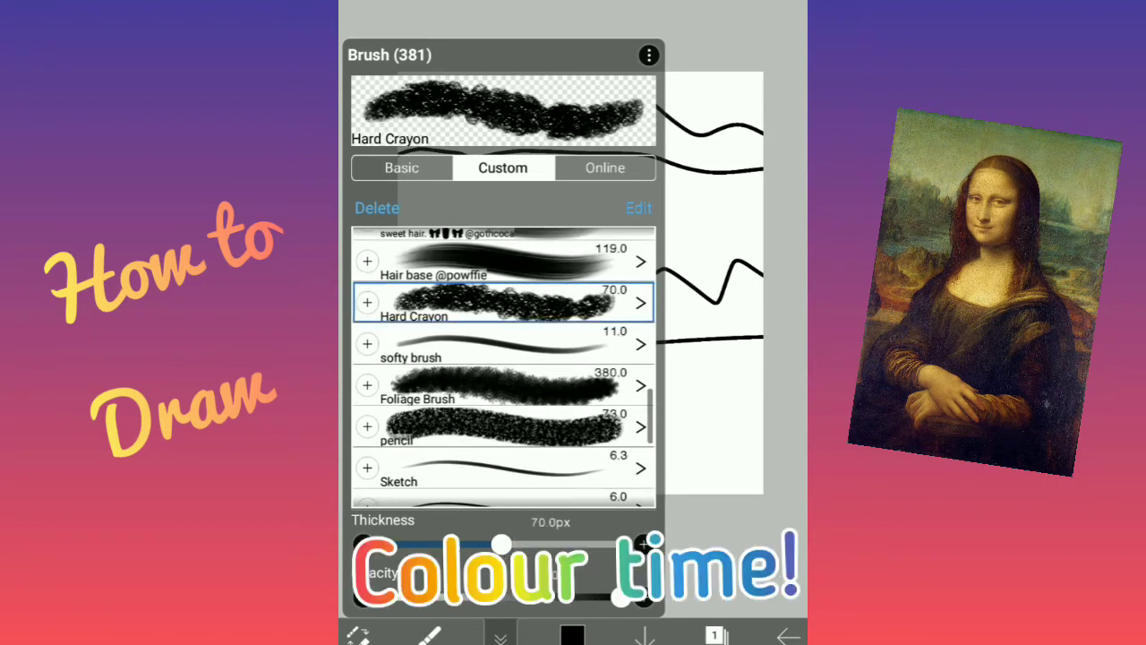
# Step: Pick a dark purple and make the Mona Lisa reference layer visible again
pyautogui.click(430, 634)
pyautogui.click(573, 634)
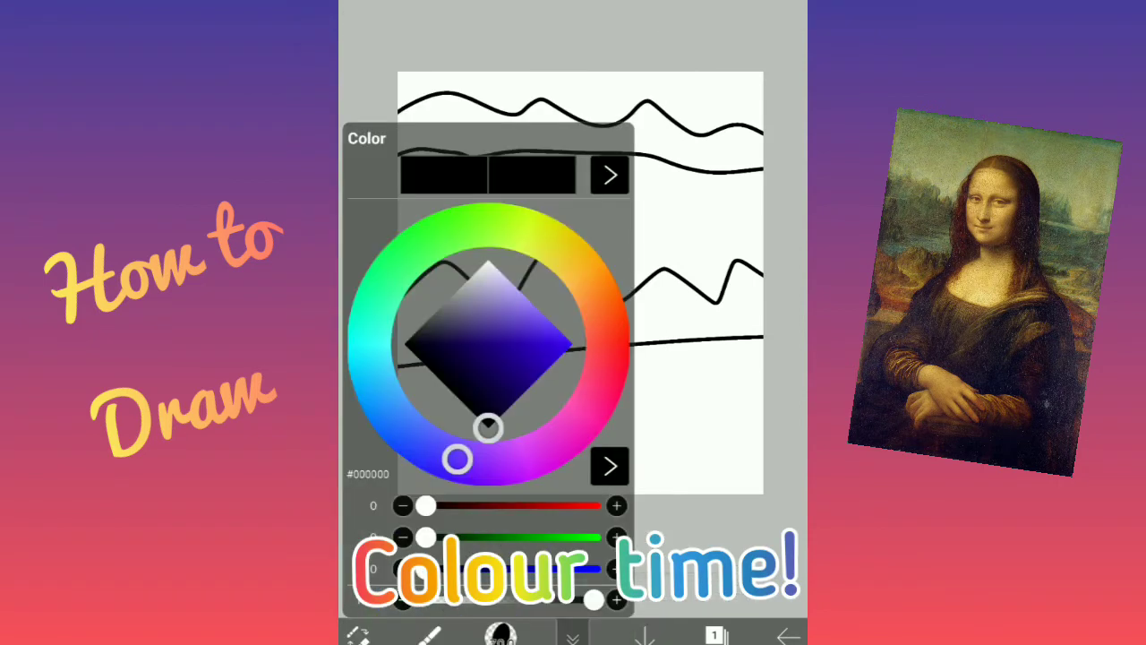
pyautogui.moveTo(549, 320); pyautogui.dragTo(476, 355)
pyautogui.click(573, 634)
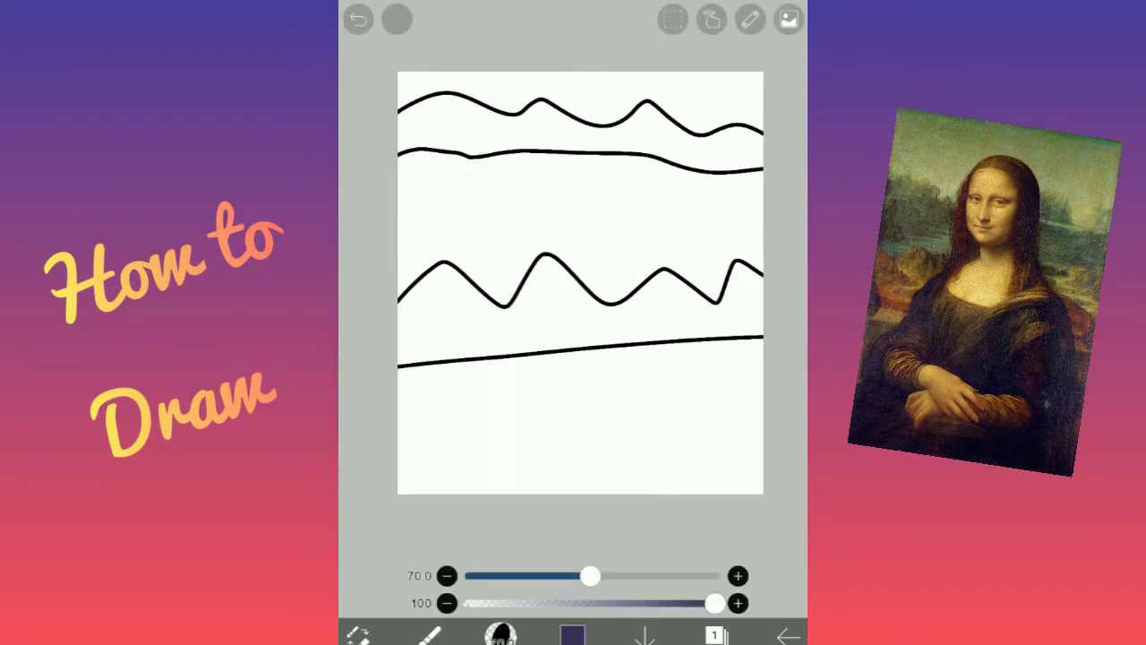
pyautogui.click(715, 634)
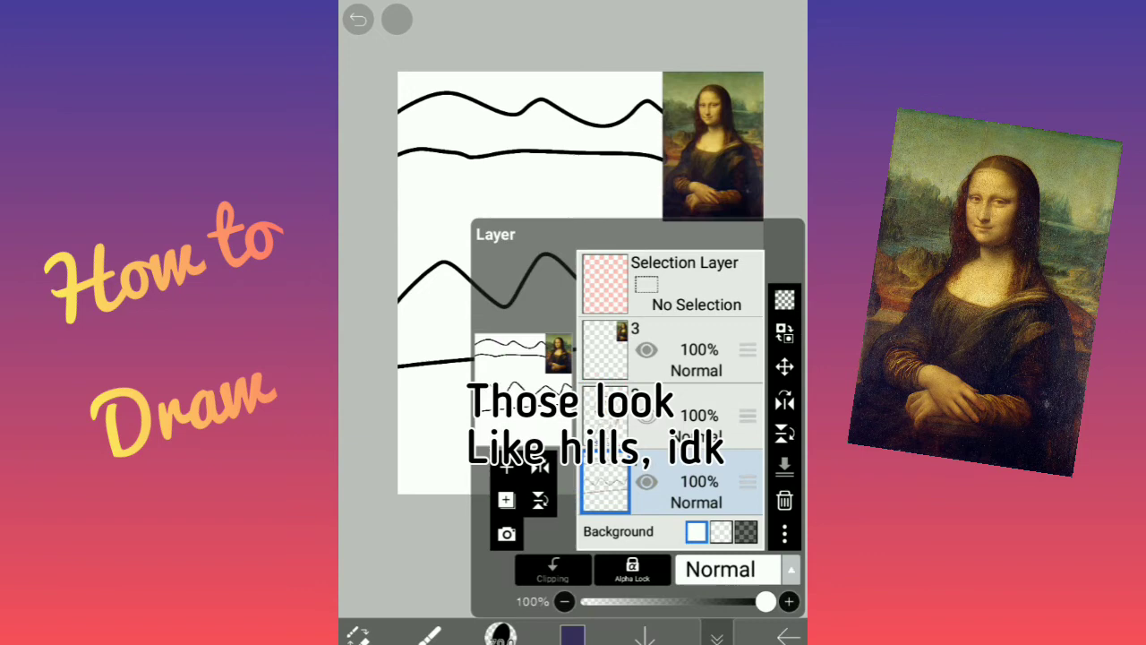
pyautogui.click(714, 634)
# Step: Paint a muted green band between the top two lines with a thicker crayon
pyautogui.click(573, 634)
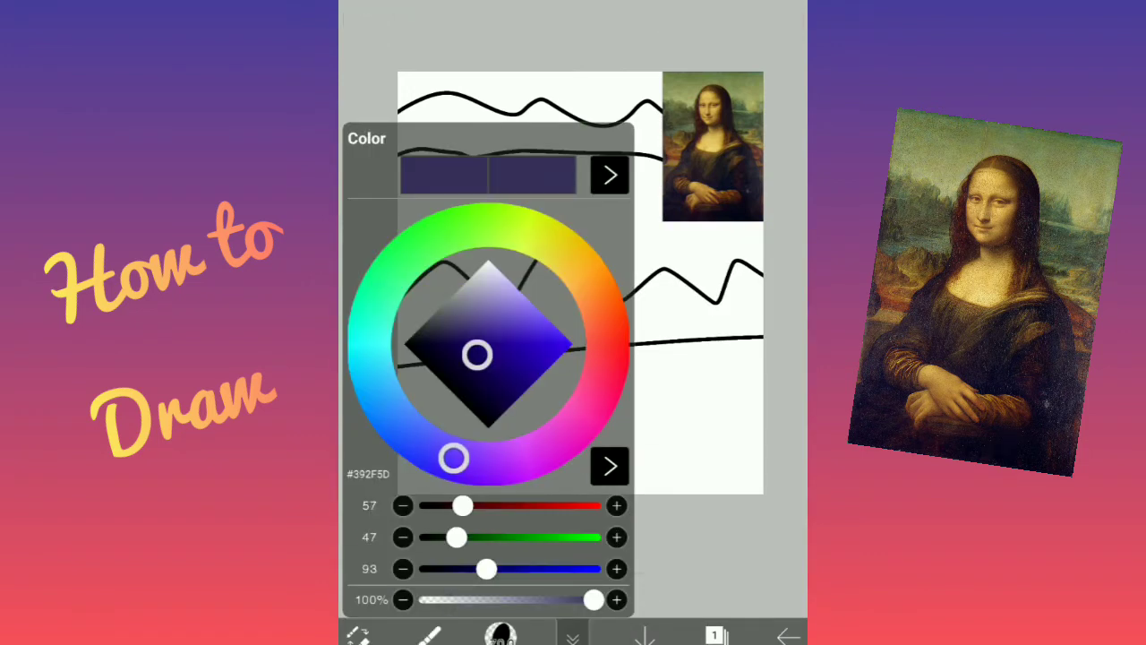
pyautogui.click(429, 240)
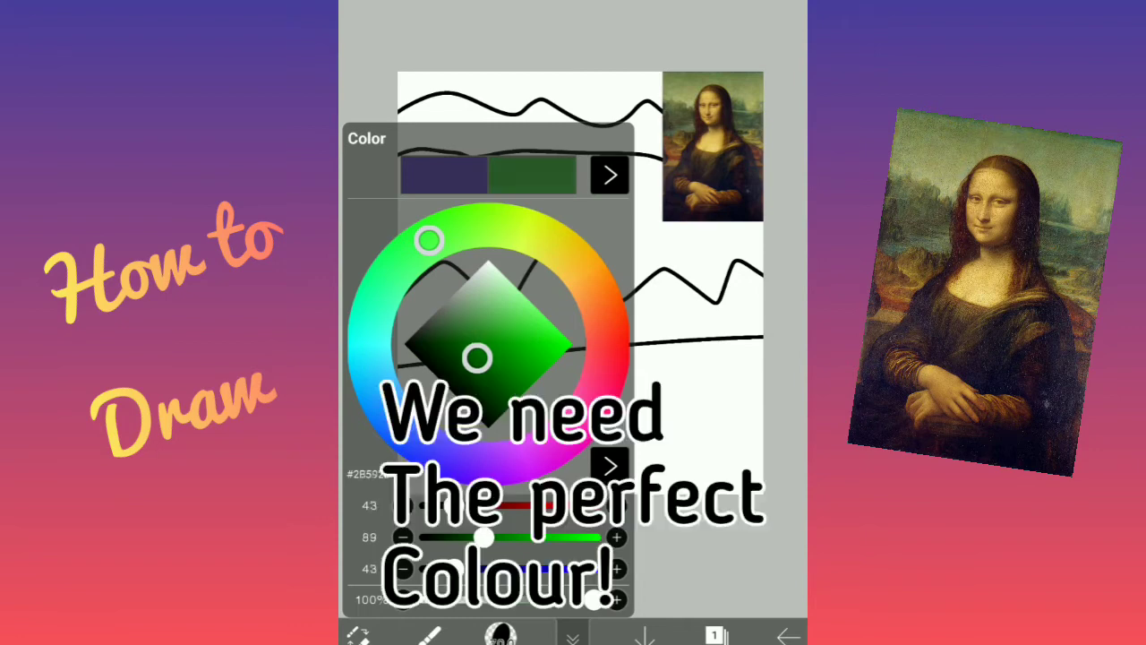
pyautogui.moveTo(477, 354); pyautogui.dragTo(463, 329)
pyautogui.click(573, 634)
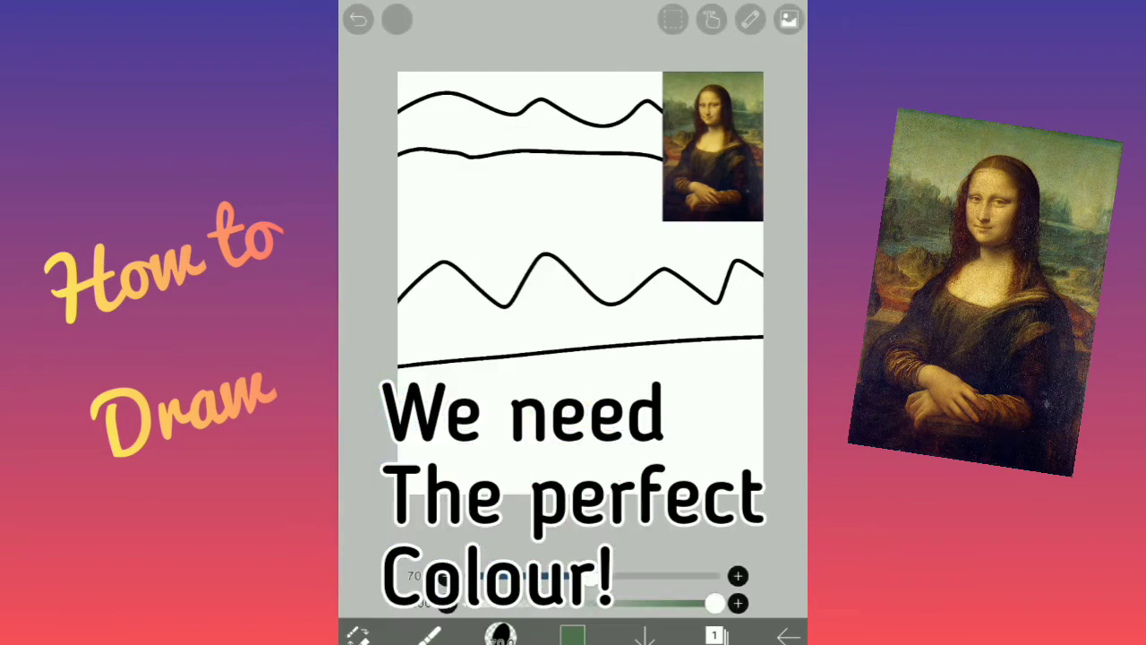
pyautogui.moveTo(410, 116)
pyautogui.mouseDown()
pyautogui.moveTo(385, 128)
pyautogui.moveTo(434, 108)
pyautogui.moveTo(466, 134)
pyautogui.mouseUp()
pyautogui.moveTo(590, 575); pyautogui.dragTo(695, 575)
pyautogui.moveTo(385, 139)
pyautogui.mouseDown()
pyautogui.moveTo(417, 122)
pyautogui.moveTo(717, 126)
pyautogui.mouseUp()
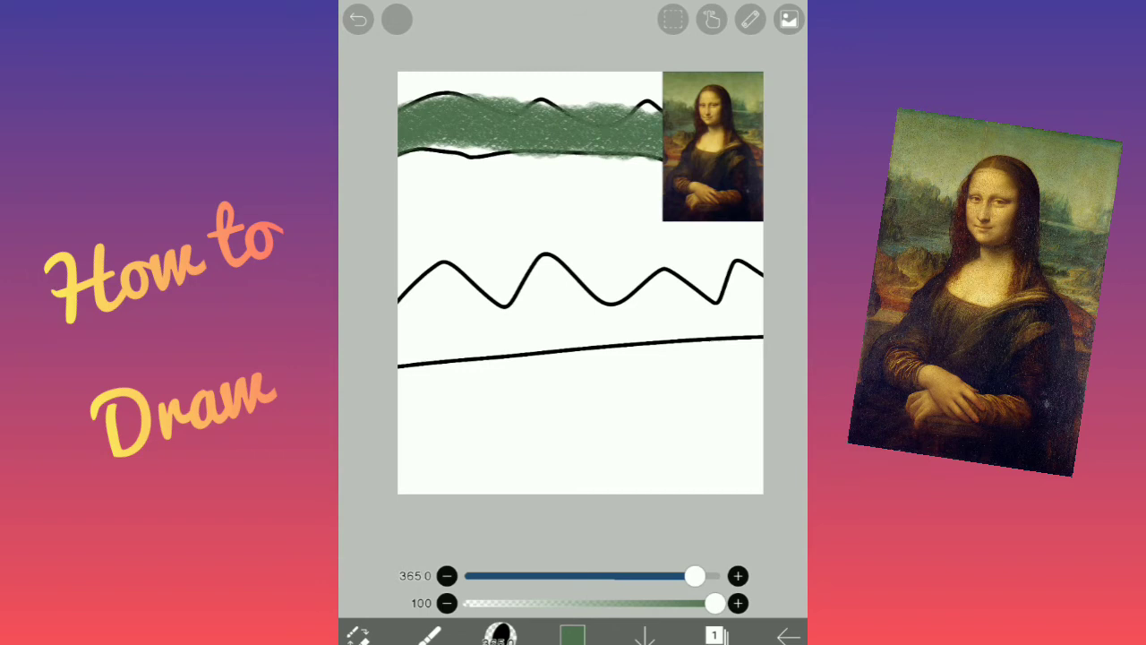
# Step: Choose a pale sky blue as the next brush colour
pyautogui.click(715, 634)
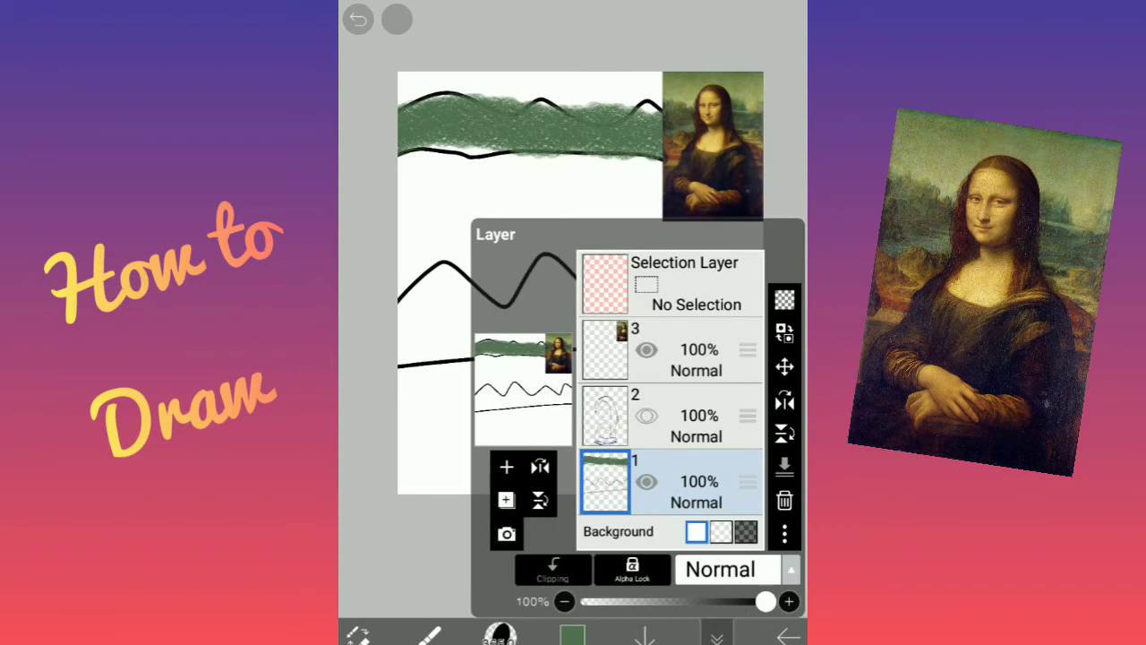
pyautogui.click(716, 636)
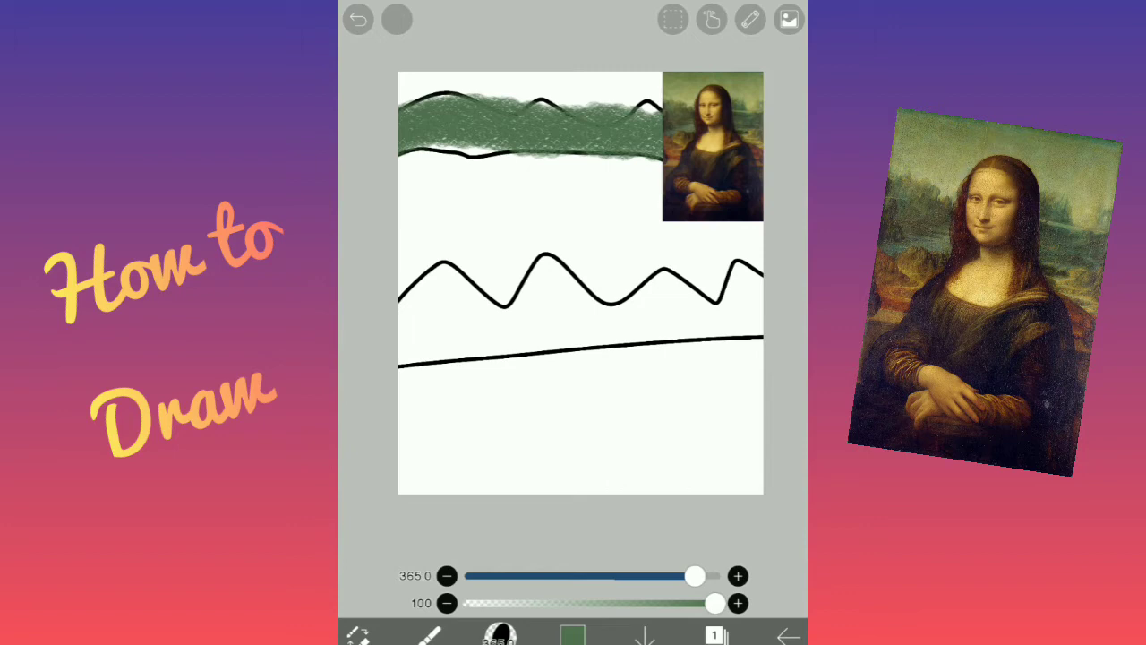
pyautogui.click(573, 634)
pyautogui.moveTo(429, 235)
pyautogui.mouseDown()
pyautogui.moveTo(371, 366)
pyautogui.moveTo(383, 402)
pyautogui.mouseUp()
pyautogui.moveTo(509, 299)
pyautogui.mouseDown()
pyautogui.moveTo(490, 306)
pyautogui.moveTo(504, 289)
pyautogui.moveTo(489, 284)
pyautogui.moveTo(503, 289)
pyautogui.mouseUp()
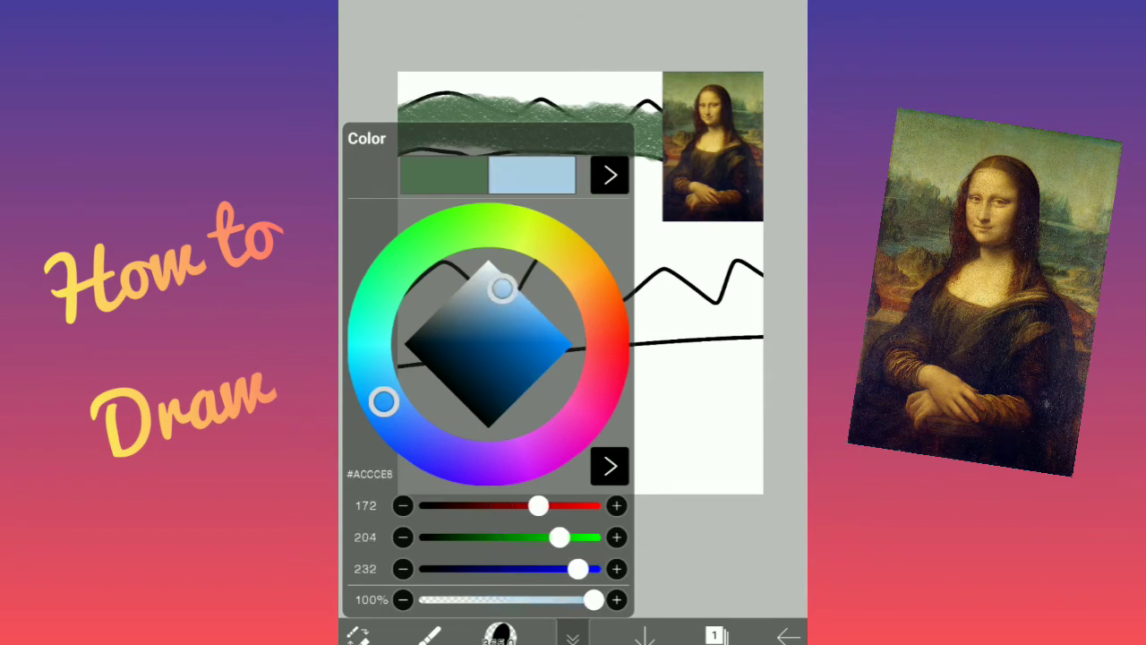
# Step: Paint pale blue sky from the green band down to the zigzag line, right edge included
pyautogui.click(572, 636)
pyautogui.moveTo(379, 174)
pyautogui.mouseDown()
pyautogui.moveTo(758, 183)
pyautogui.moveTo(456, 205)
pyautogui.moveTo(762, 205)
pyautogui.mouseUp()
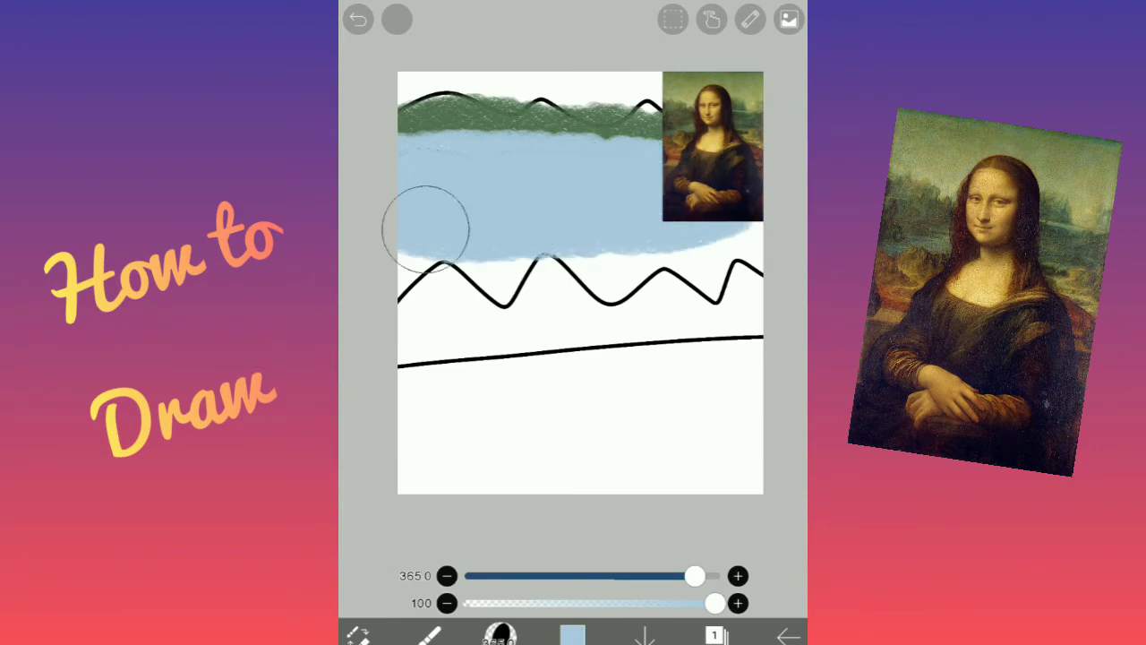
pyautogui.moveTo(417, 225)
pyautogui.mouseDown()
pyautogui.moveTo(504, 274)
pyautogui.moveTo(529, 197)
pyautogui.moveTo(507, 263)
pyautogui.moveTo(553, 220)
pyautogui.moveTo(601, 286)
pyautogui.moveTo(626, 274)
pyautogui.moveTo(601, 263)
pyautogui.moveTo(706, 281)
pyautogui.moveTo(718, 260)
pyautogui.mouseUp()
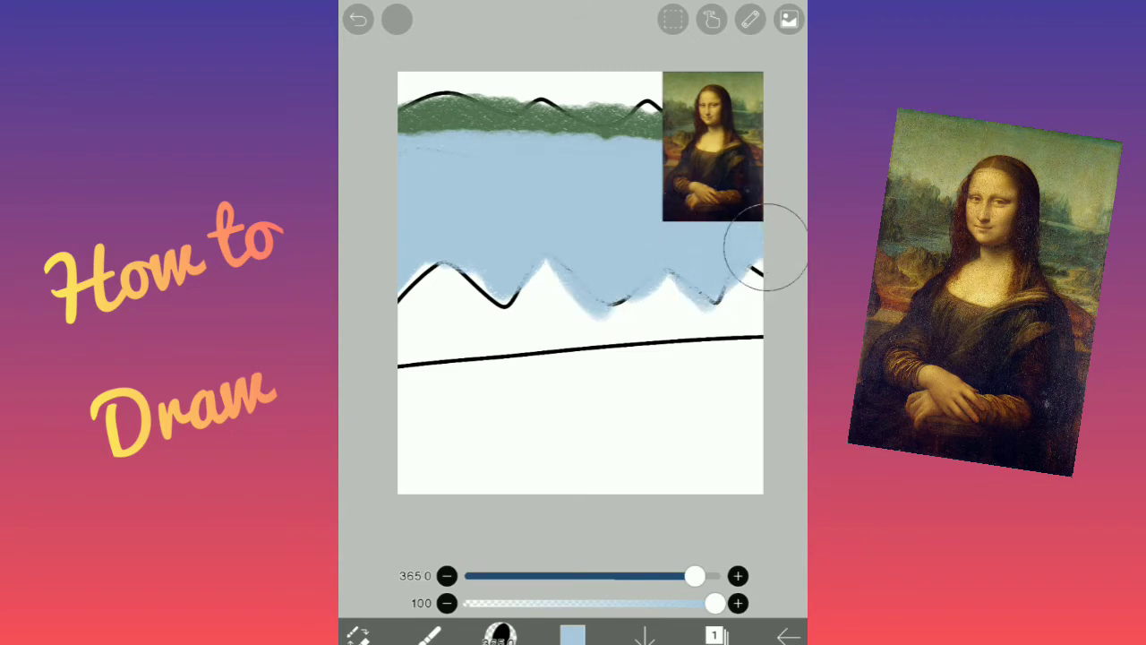
pyautogui.moveTo(766, 248); pyautogui.dragTo(759, 269)
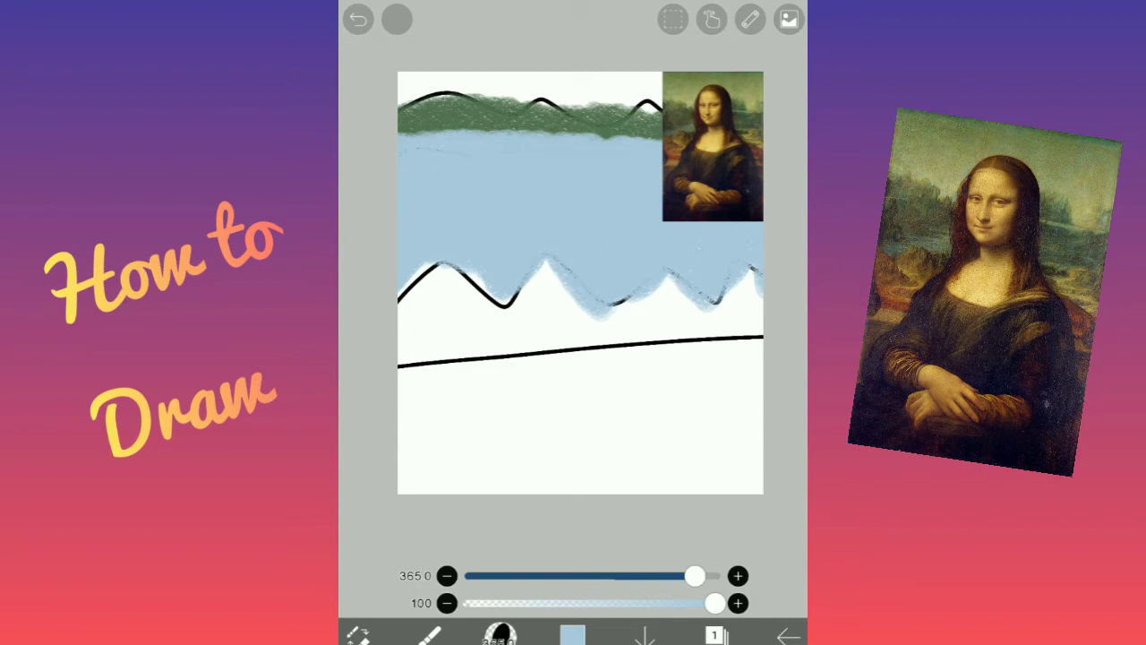
# Step: Pick a muted tan and paint a band below the sky
pyautogui.click(573, 634)
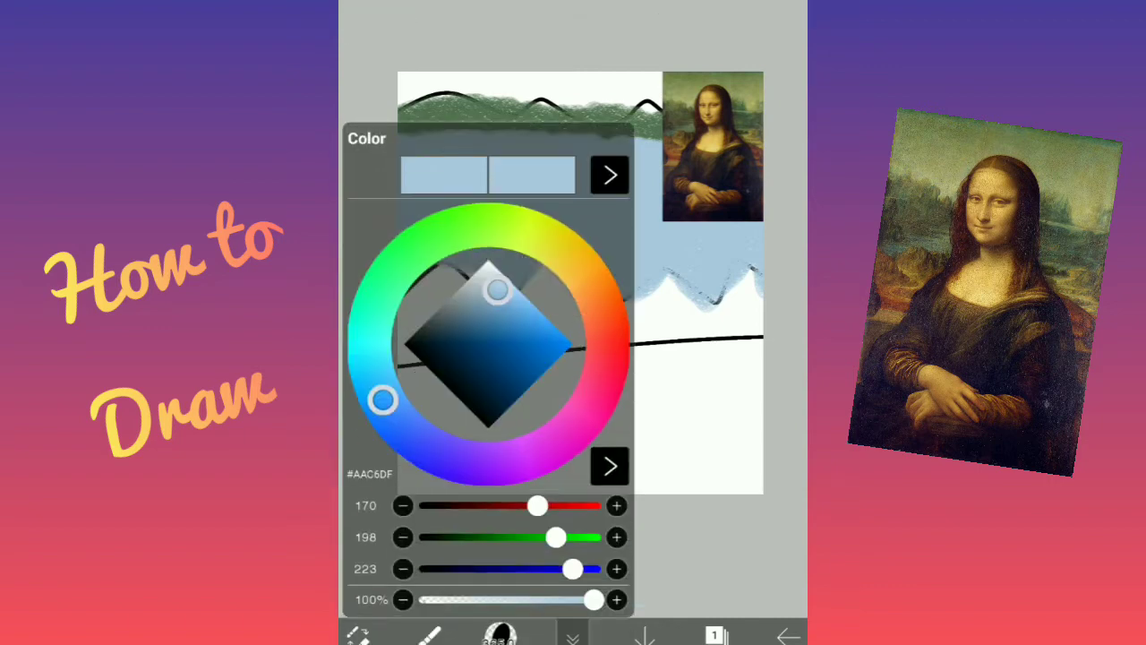
pyautogui.moveTo(573, 260); pyautogui.dragTo(589, 279)
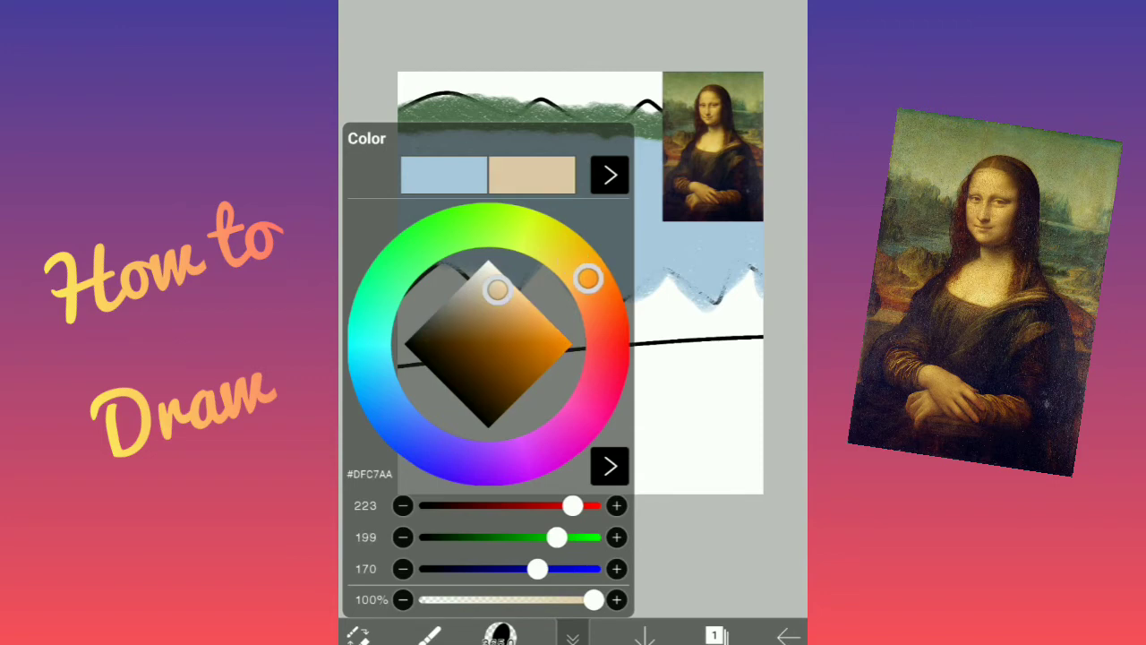
pyautogui.moveTo(498, 289); pyautogui.dragTo(491, 301)
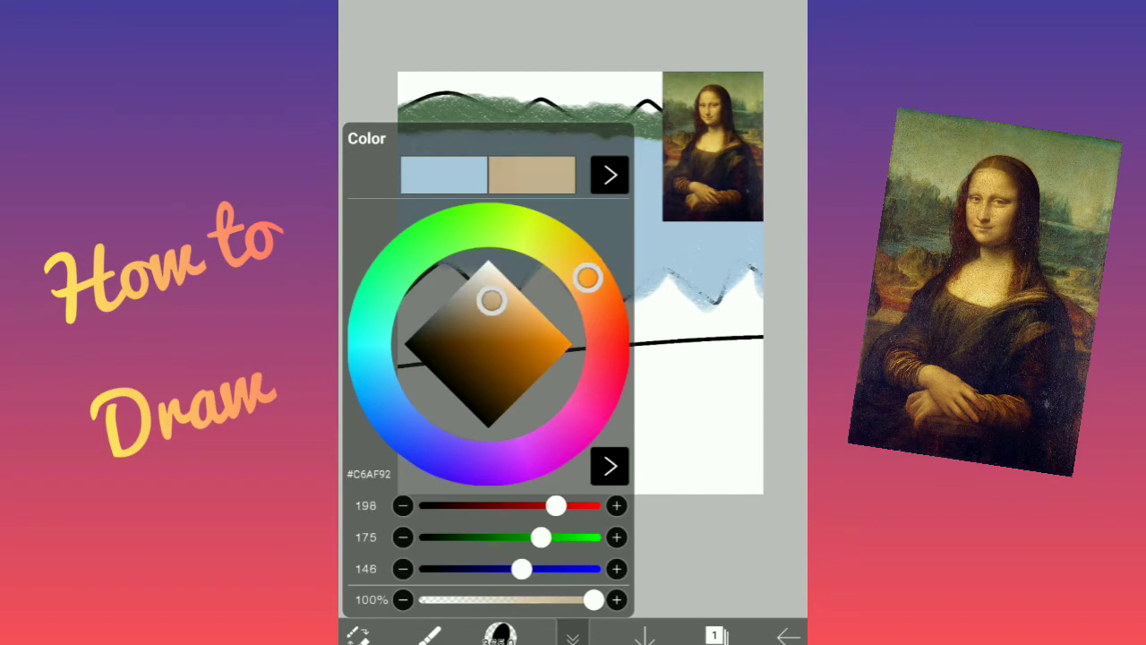
pyautogui.click(573, 634)
pyautogui.moveTo(443, 274)
pyautogui.mouseDown()
pyautogui.moveTo(418, 312)
pyautogui.moveTo(495, 324)
pyautogui.moveTo(481, 335)
pyautogui.moveTo(549, 313)
pyautogui.moveTo(563, 263)
pyautogui.moveTo(563, 302)
pyautogui.moveTo(632, 335)
pyautogui.moveTo(673, 277)
pyautogui.moveTo(690, 298)
pyautogui.moveTo(743, 282)
pyautogui.moveTo(702, 316)
pyautogui.mouseUp()
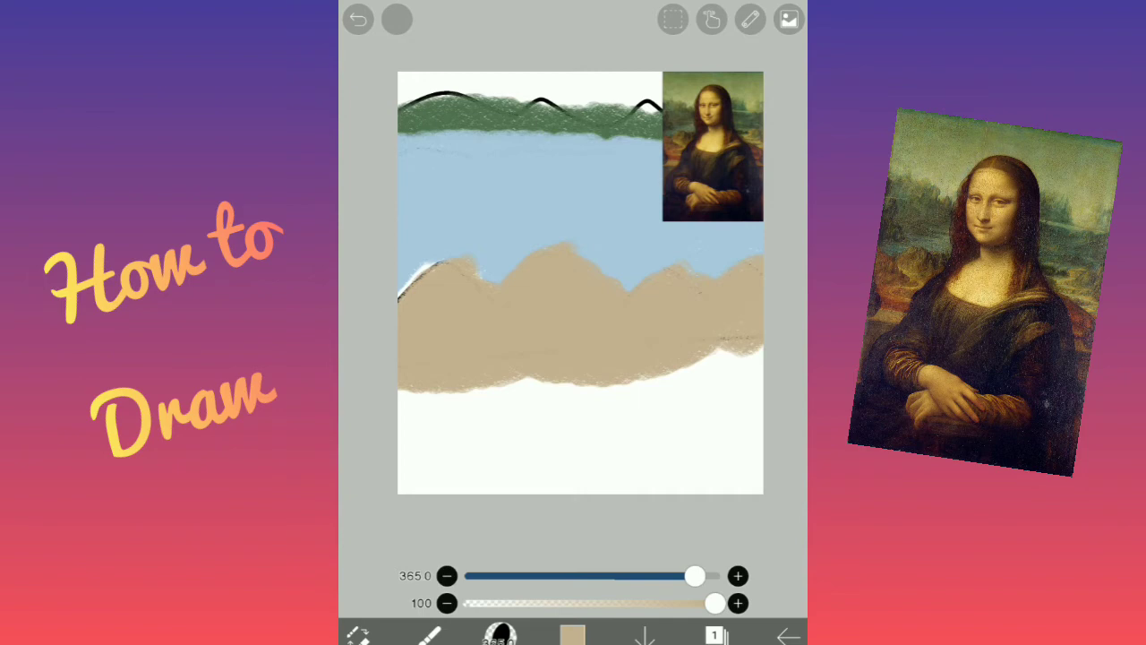
# Step: Darken the colour to brown and fill the bottom of the canvas
pyautogui.click(573, 634)
pyautogui.moveTo(492, 301); pyautogui.dragTo(479, 320)
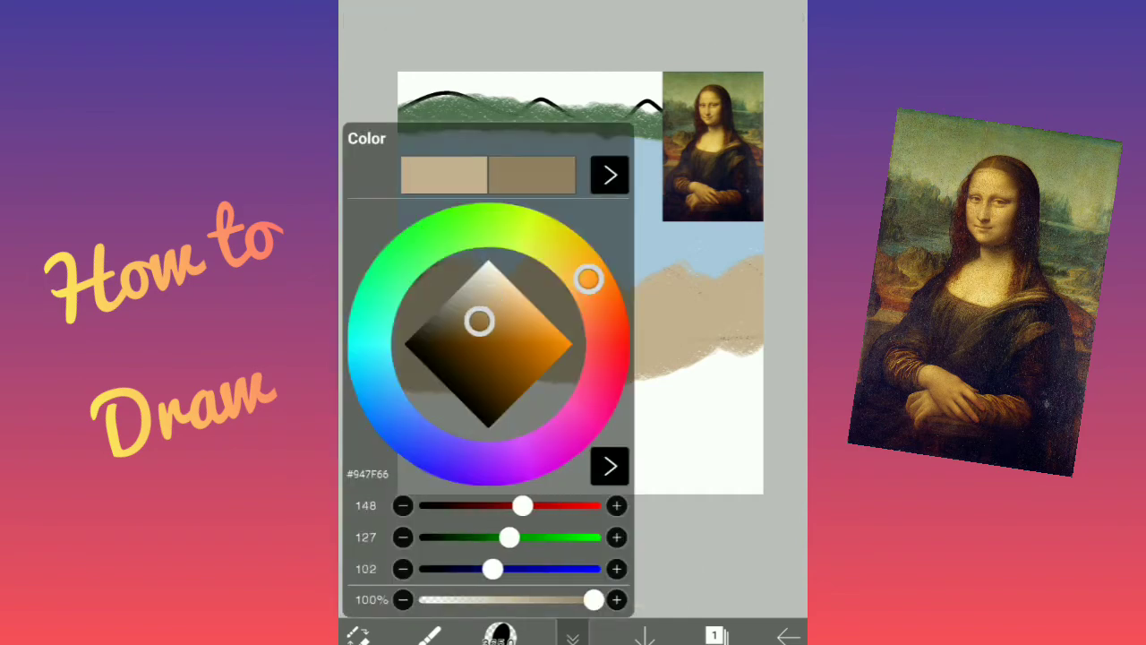
pyautogui.moveTo(588, 279)
pyautogui.mouseDown()
pyautogui.moveTo(604, 312)
pyautogui.moveTo(593, 289)
pyautogui.mouseUp()
pyautogui.click(573, 634)
pyautogui.moveTo(416, 403)
pyautogui.mouseDown()
pyautogui.moveTo(716, 403)
pyautogui.moveTo(767, 443)
pyautogui.moveTo(499, 473)
pyautogui.moveTo(735, 483)
pyautogui.mouseUp()
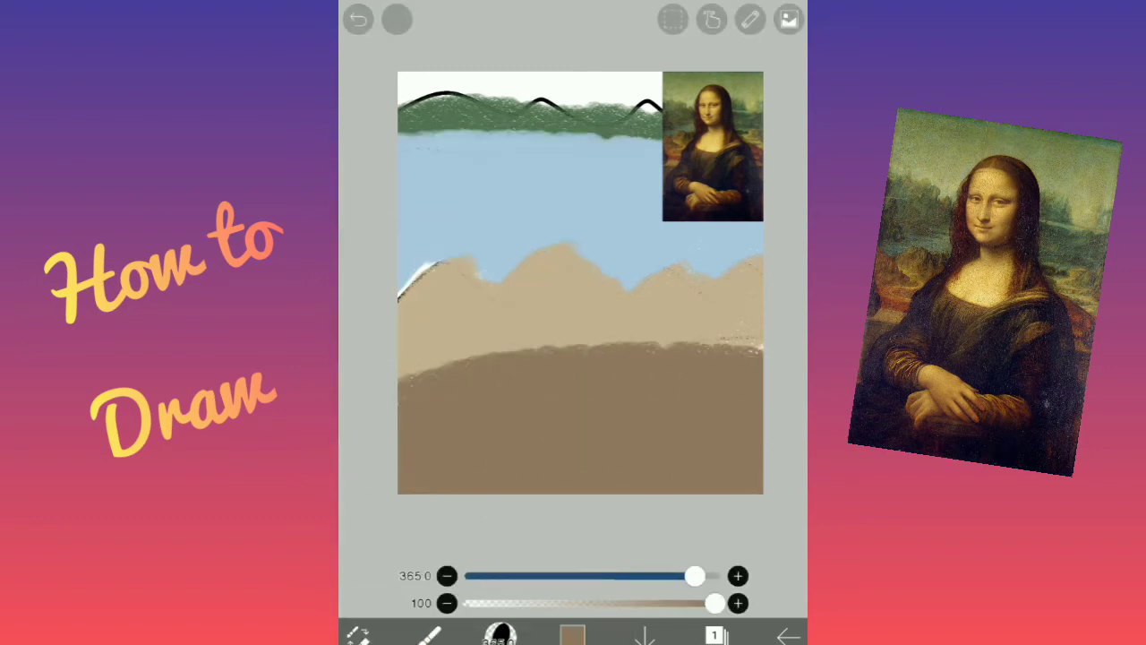
# Step: Mix a pale green and paint the top strip, redoing the first stroke more carefully
pyautogui.click(573, 634)
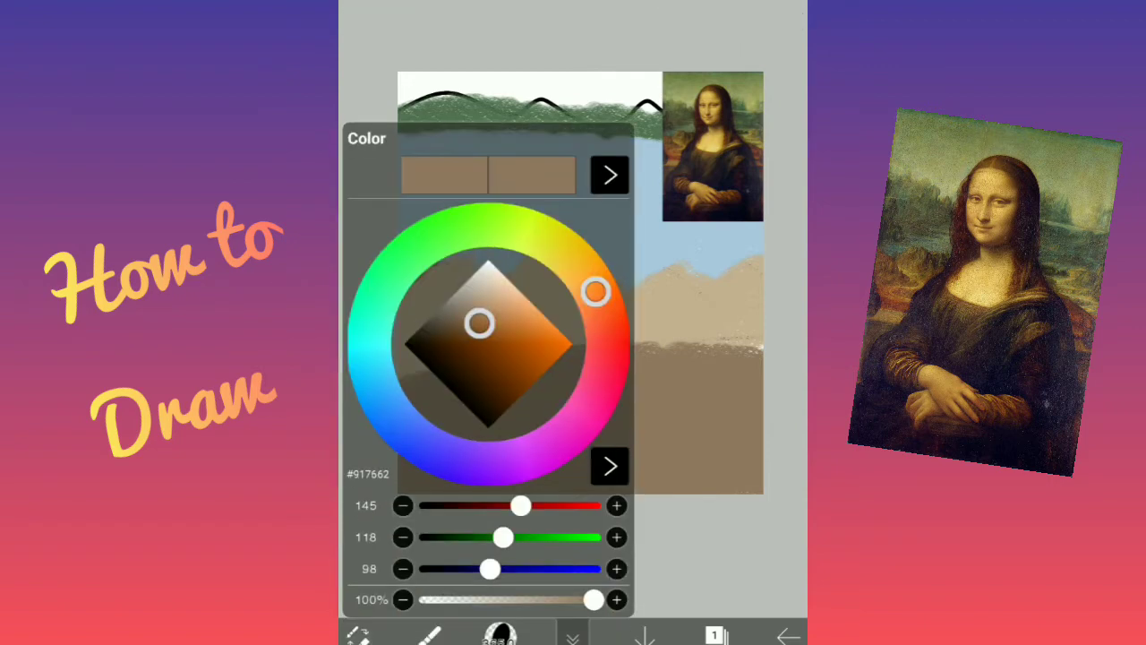
pyautogui.moveTo(594, 289); pyautogui.dragTo(464, 226)
pyautogui.moveTo(479, 323)
pyautogui.mouseDown()
pyautogui.moveTo(507, 289)
pyautogui.moveTo(477, 285)
pyautogui.mouseUp()
pyautogui.click(573, 634)
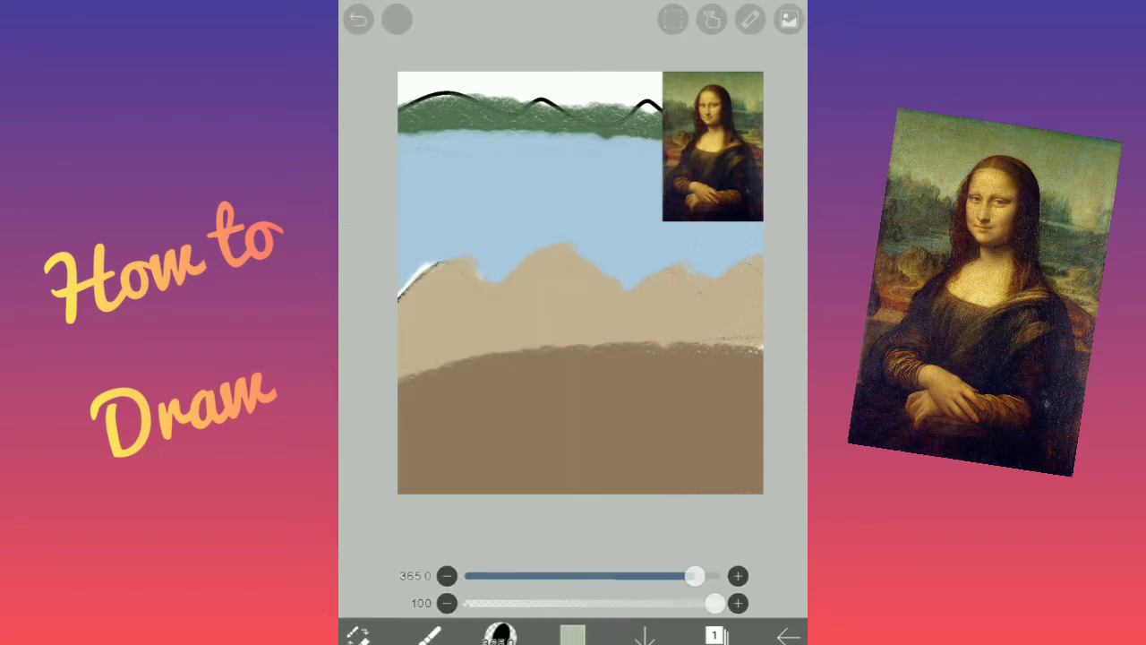
pyautogui.moveTo(400, 87); pyautogui.dragTo(734, 51)
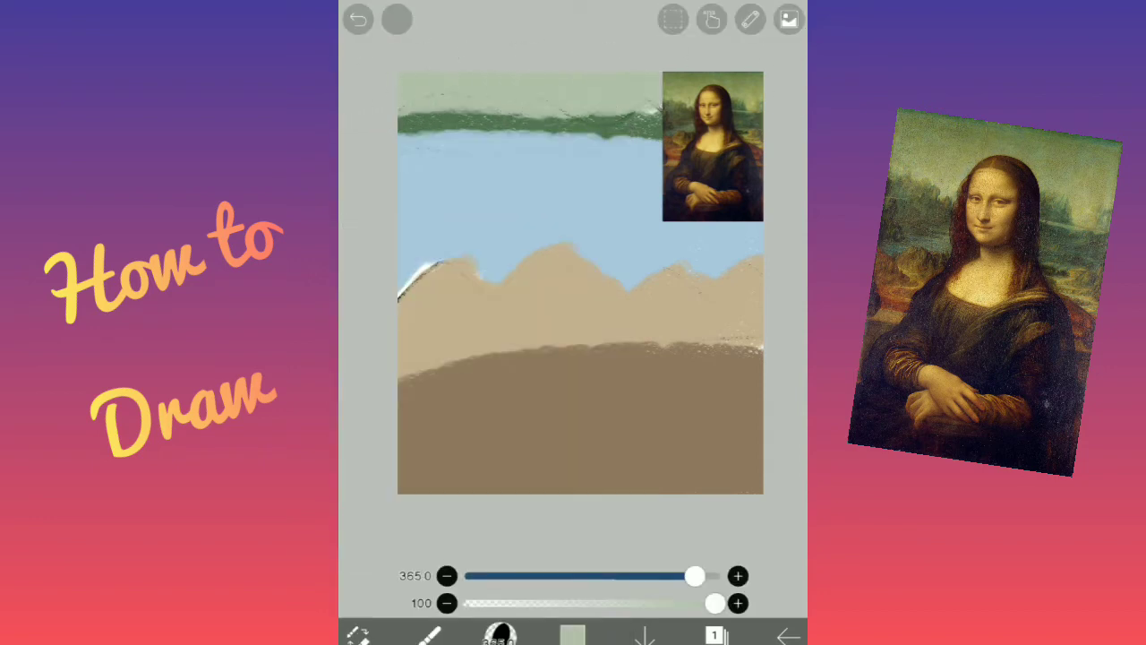
pyautogui.hotkey('ctrl', 'z')
pyautogui.moveTo(448, 46)
pyautogui.mouseDown()
pyautogui.moveTo(427, 72)
pyautogui.moveTo(435, 57)
pyautogui.moveTo(507, 90)
pyautogui.moveTo(550, 53)
pyautogui.moveTo(584, 80)
pyautogui.moveTo(639, 77)
pyautogui.moveTo(665, 57)
pyautogui.moveTo(724, 107)
pyautogui.mouseUp()
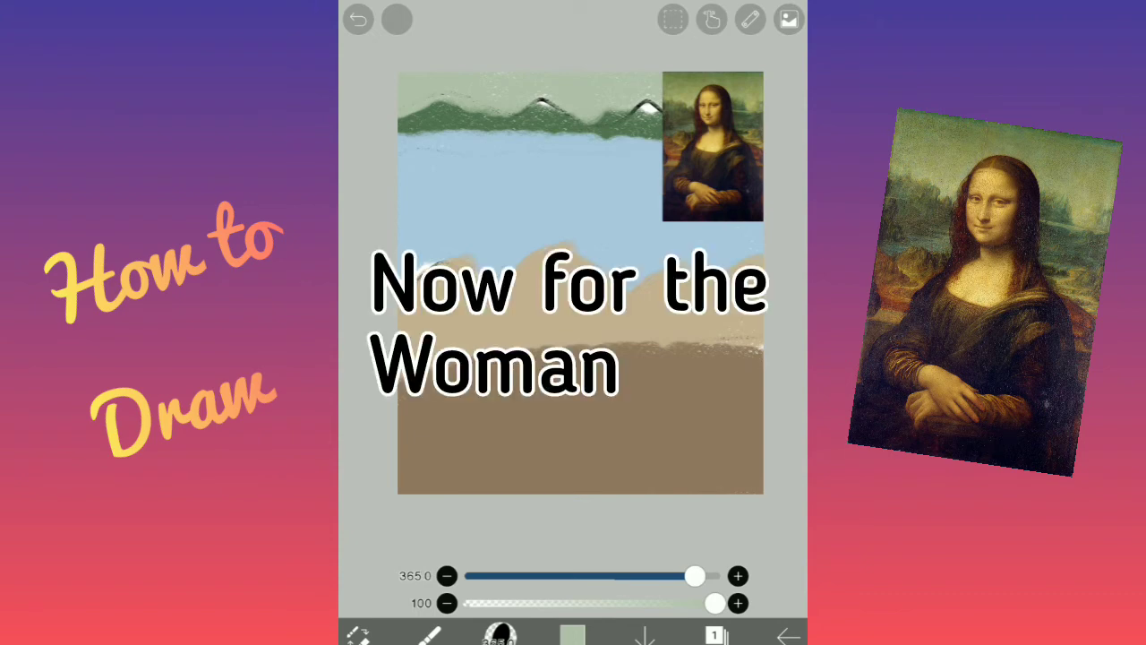
# Step: Hide the landscape layer and make the sketch layer active
pyautogui.click(713, 635)
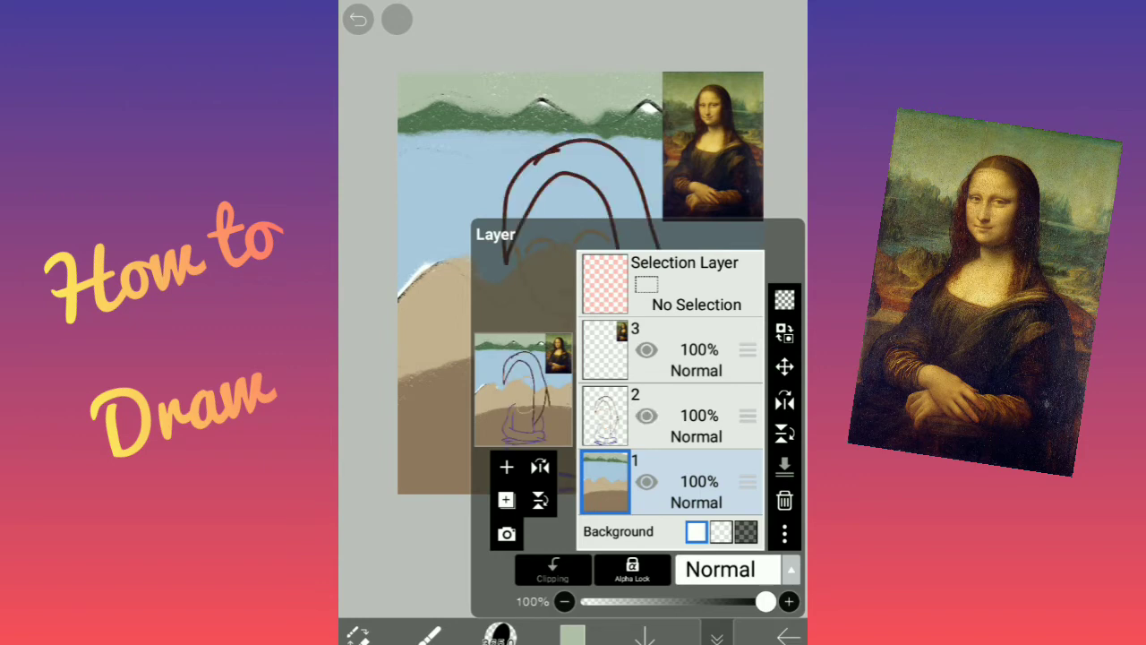
pyautogui.click(646, 481)
pyautogui.click(681, 416)
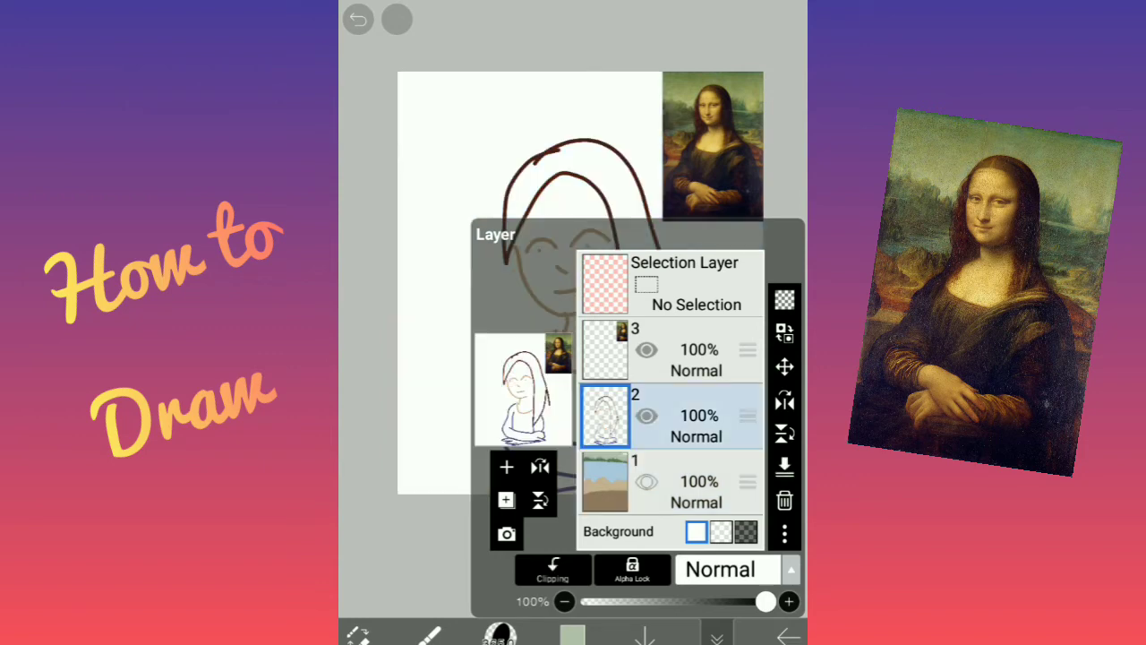
pyautogui.click(716, 638)
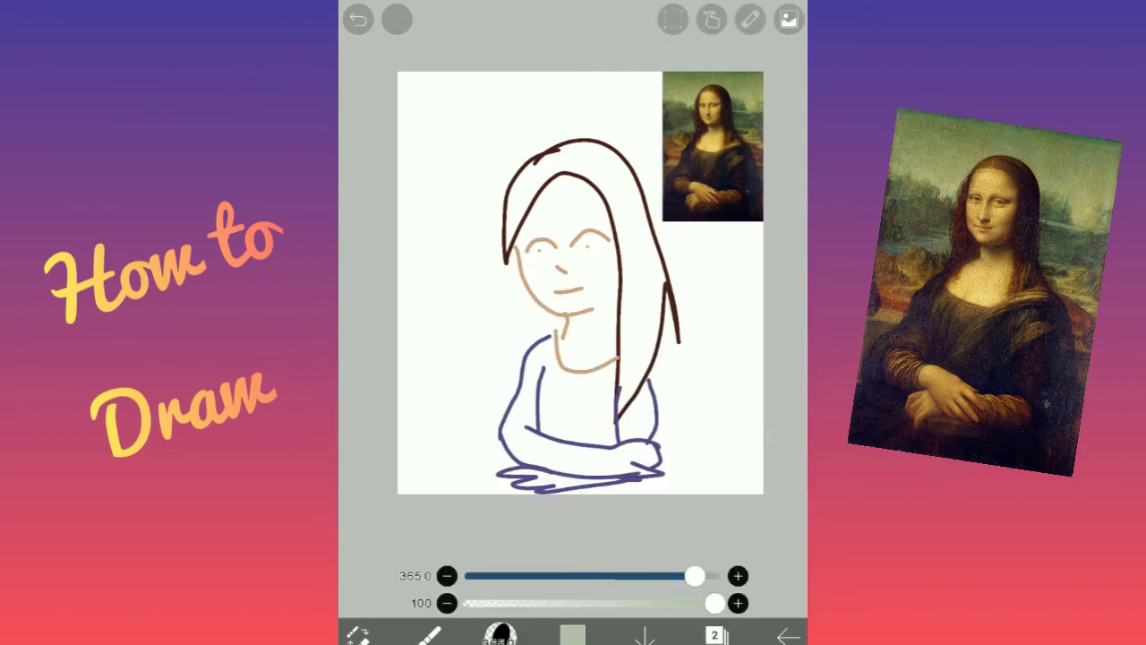
# Step: Add a new empty layer and move it beneath the sketch layer
pyautogui.click(715, 634)
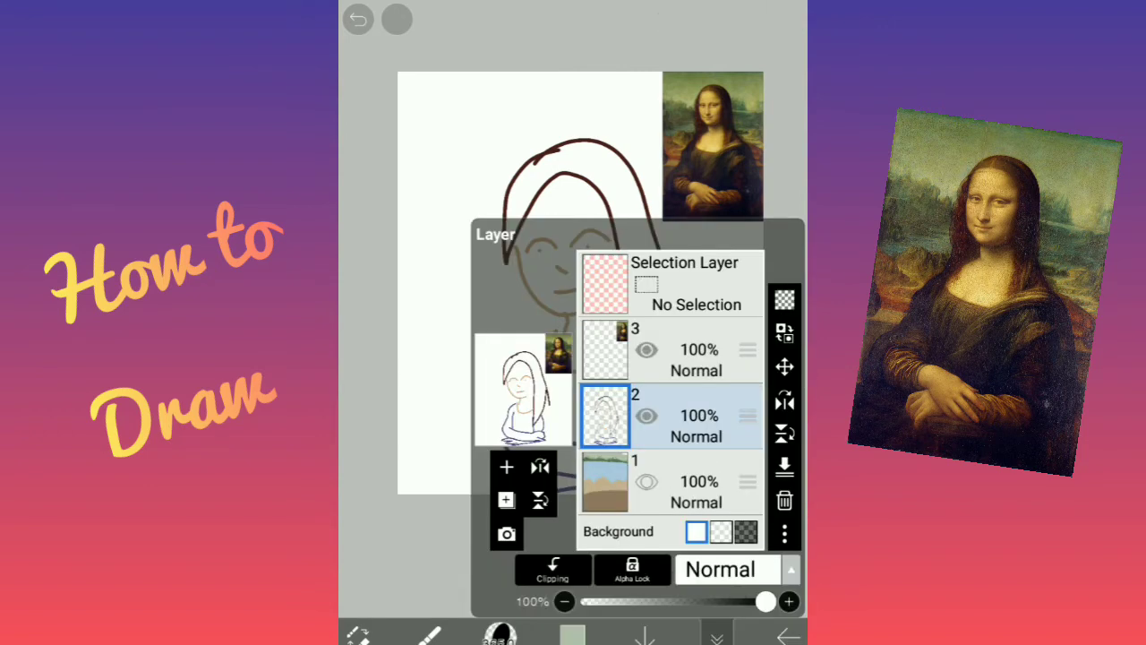
pyautogui.click(506, 467)
pyautogui.moveTo(747, 349); pyautogui.dragTo(748, 415)
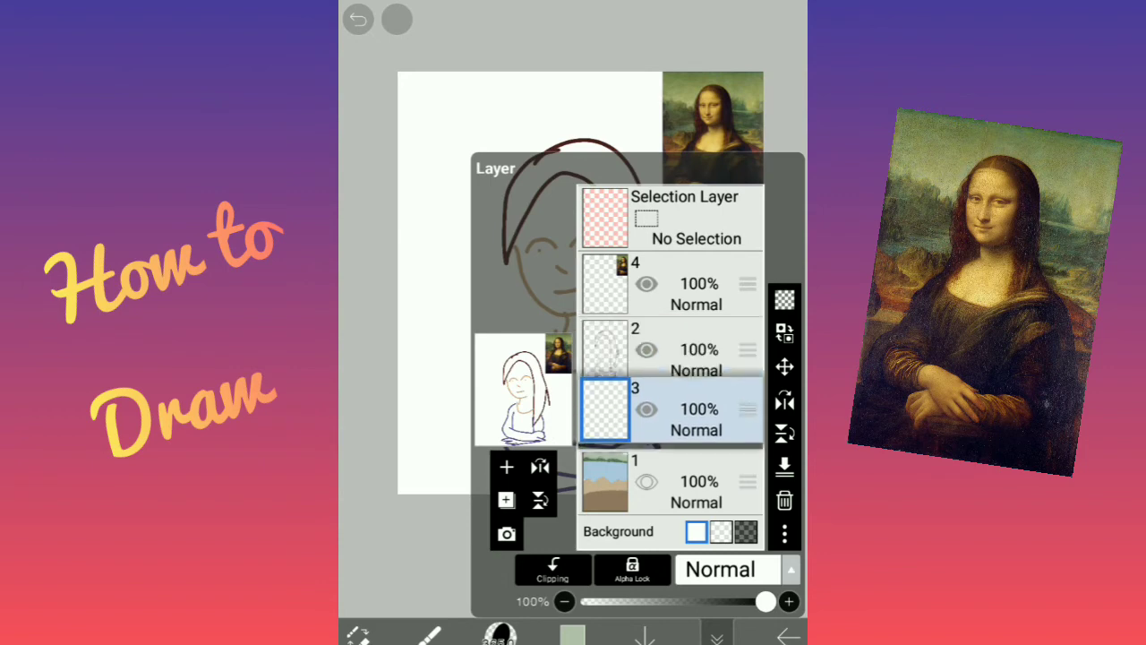
# Step: Sample the chin-outline tan, shrink the brush to about 198, and paint across the face
pyautogui.click(717, 636)
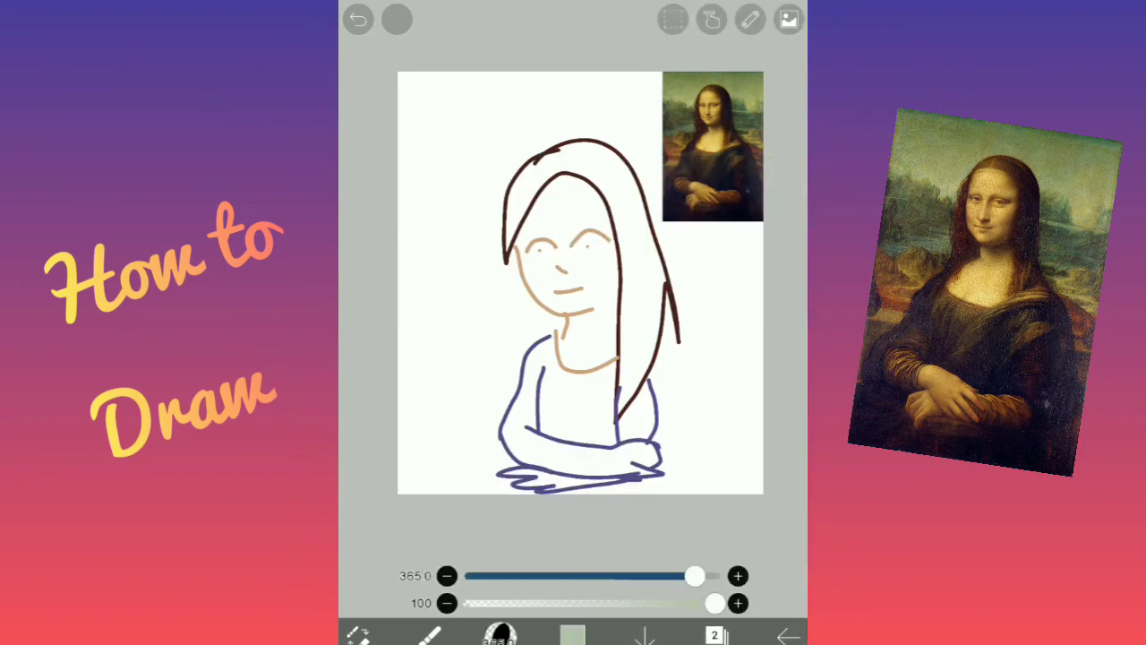
pyautogui.scroll(5, 573, 269)
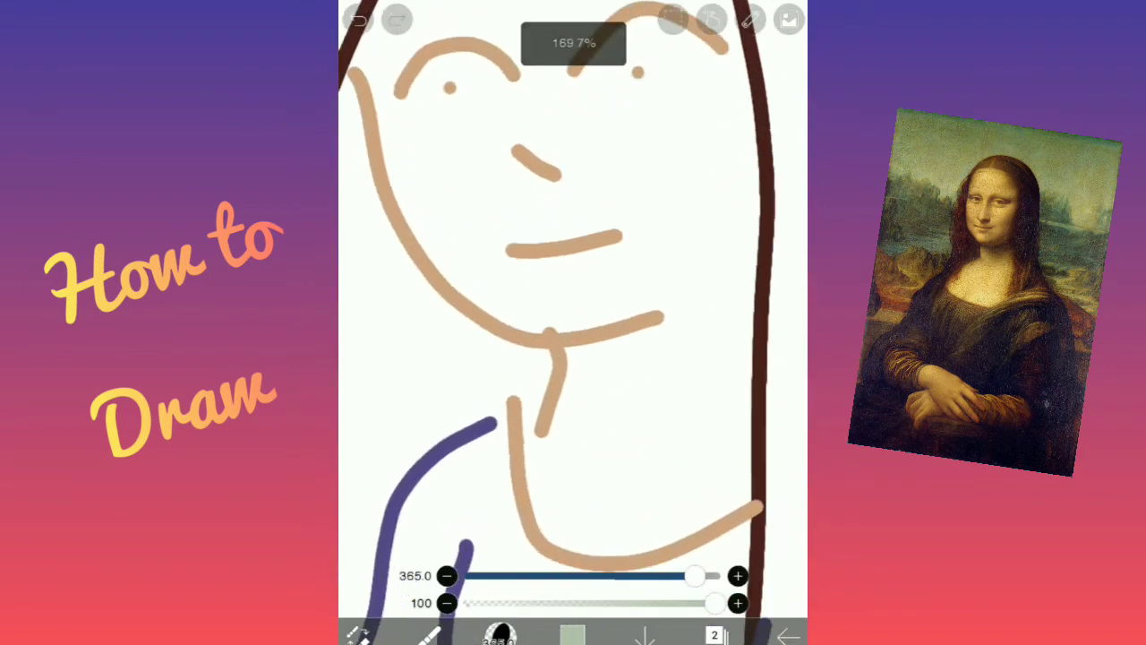
pyautogui.click(587, 327)
pyautogui.scroll(-5, 573, 322)
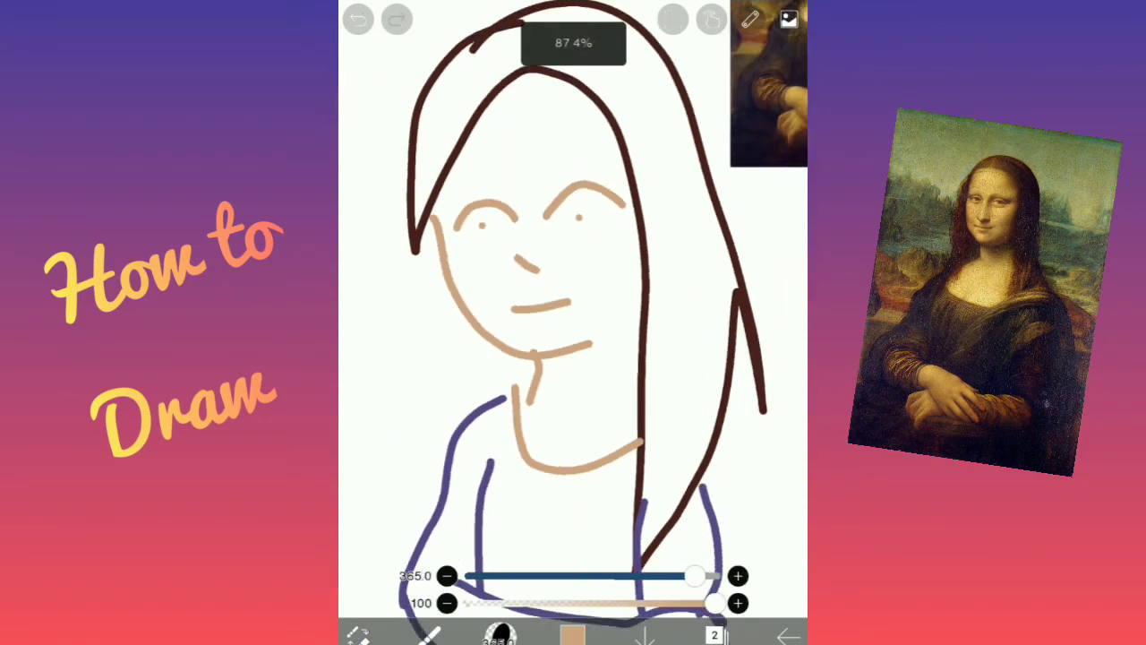
pyautogui.moveTo(696, 575)
pyautogui.mouseDown()
pyautogui.moveTo(628, 576)
pyautogui.moveTo(653, 575)
pyautogui.mouseUp()
pyautogui.scroll(-2, 573, 322)
pyautogui.click(573, 634)
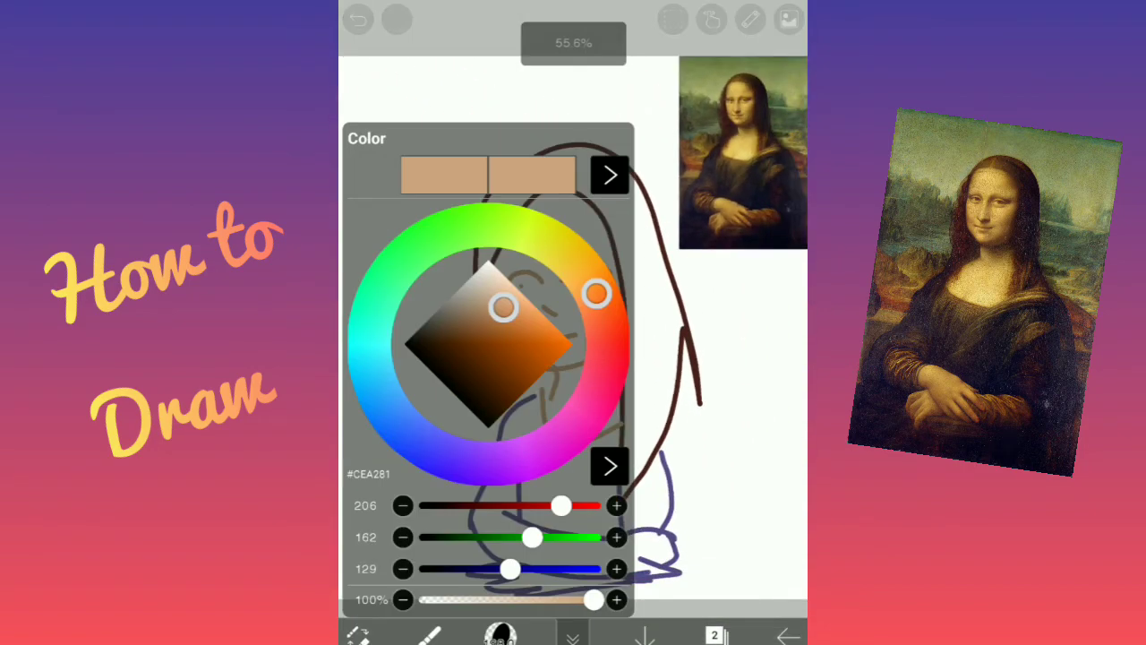
pyautogui.click(573, 634)
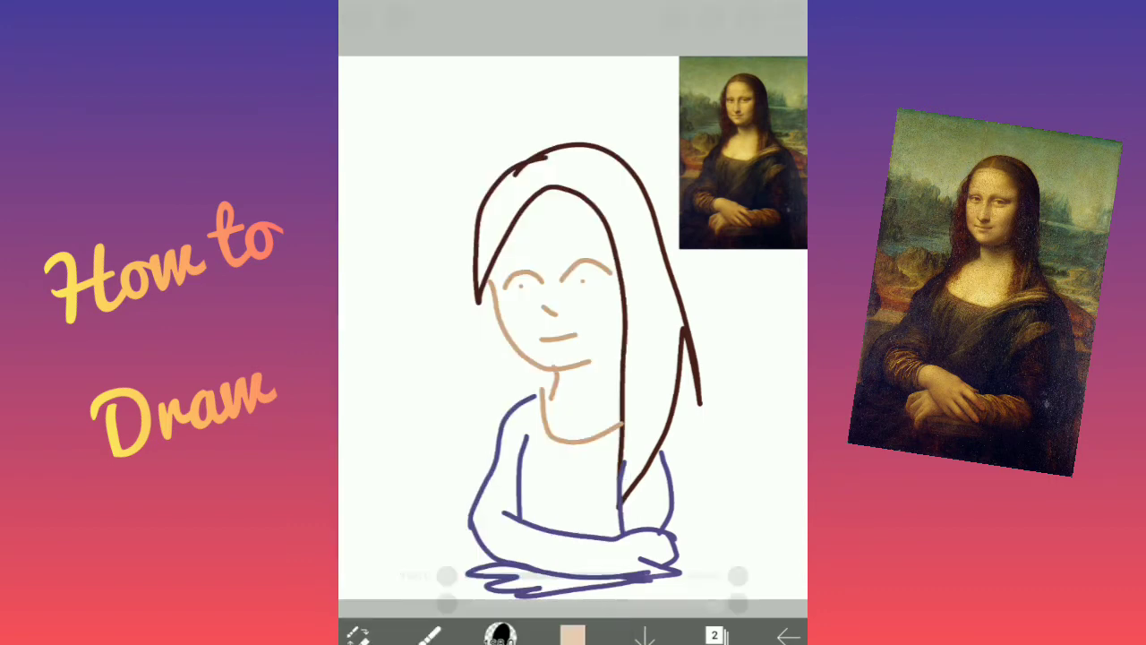
pyautogui.moveTo(549, 192)
pyautogui.mouseDown()
pyautogui.moveTo(501, 287)
pyautogui.moveTo(583, 302)
pyautogui.moveTo(600, 287)
pyautogui.mouseUp()
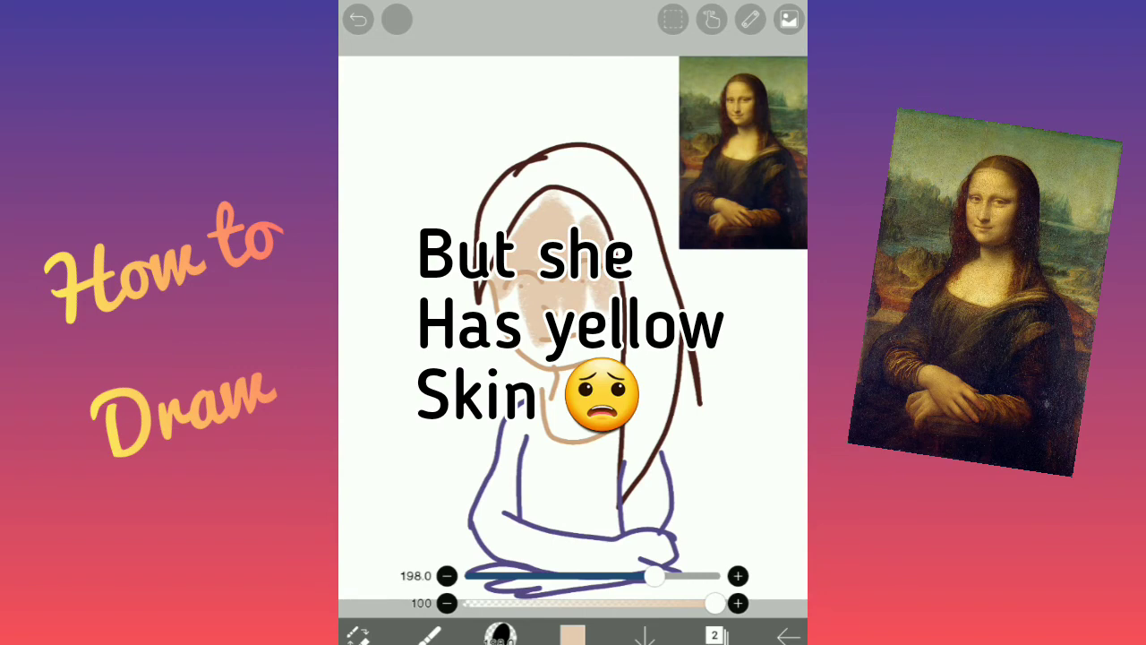
# Step: Undo the tan face stroke and mix a deeper yellow-tan skin colour
pyautogui.click(358, 19)
pyautogui.click(573, 634)
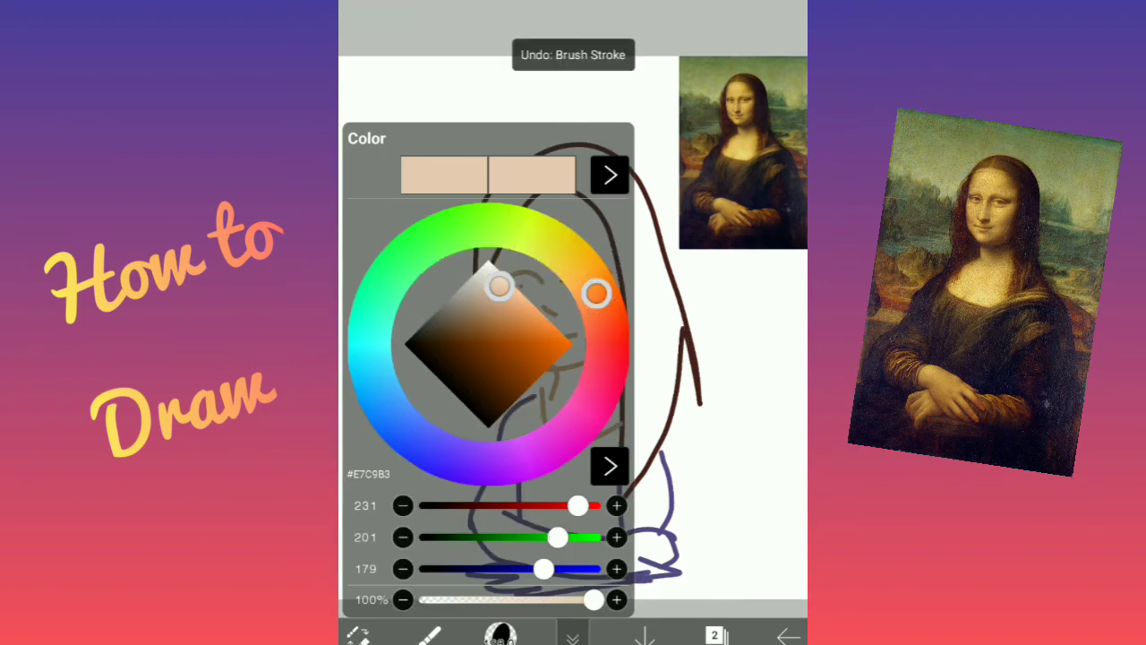
pyautogui.moveTo(596, 293); pyautogui.dragTo(577, 263)
pyautogui.moveTo(499, 286)
pyautogui.mouseDown()
pyautogui.moveTo(498, 267)
pyautogui.moveTo(499, 278)
pyautogui.mouseUp()
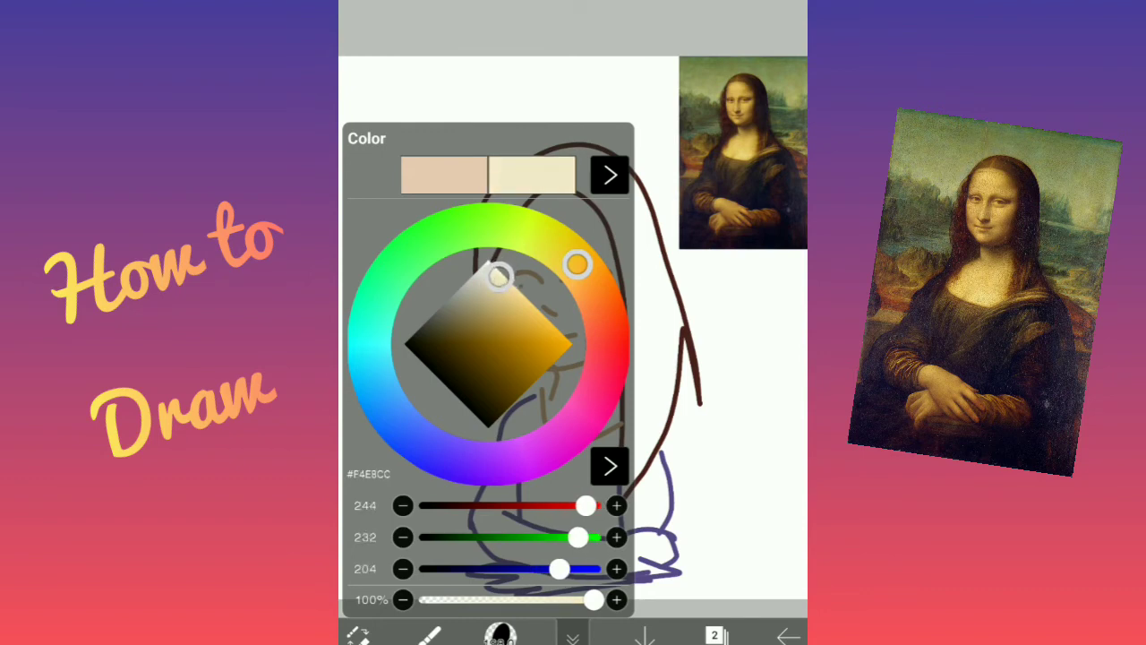
pyautogui.moveTo(577, 264); pyautogui.dragTo(579, 266)
pyautogui.moveTo(499, 276)
pyautogui.mouseDown()
pyautogui.moveTo(499, 298)
pyautogui.moveTo(505, 277)
pyautogui.moveTo(504, 286)
pyautogui.mouseUp()
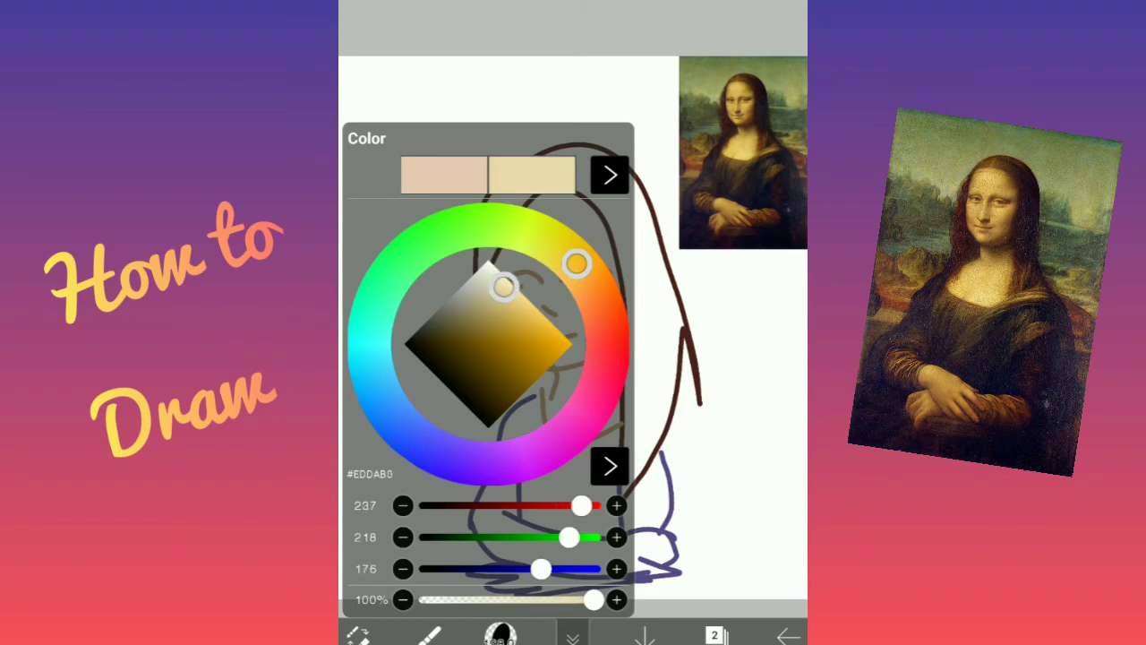
pyautogui.click(573, 634)
# Step: Sample yellow from the reference and paint it over the face, head and neck
pyautogui.click(741, 114)
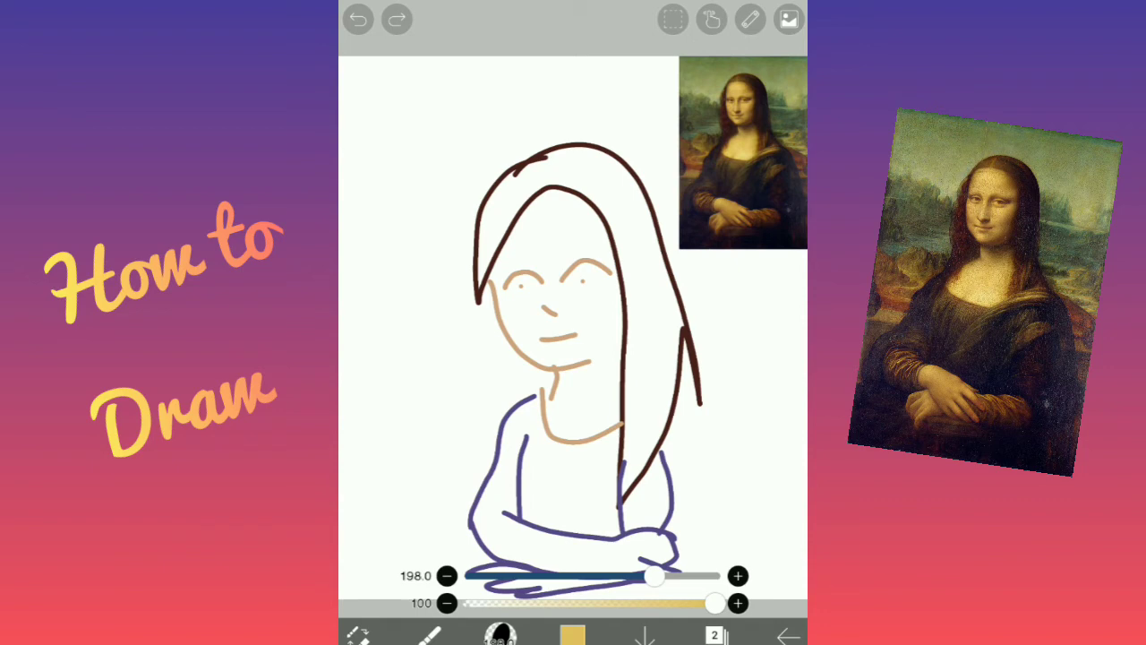
pyautogui.moveTo(555, 192)
pyautogui.mouseDown()
pyautogui.moveTo(509, 269)
pyautogui.moveTo(519, 358)
pyautogui.moveTo(583, 327)
pyautogui.moveTo(549, 282)
pyautogui.moveTo(566, 213)
pyautogui.moveTo(574, 312)
pyautogui.moveTo(558, 319)
pyautogui.mouseUp()
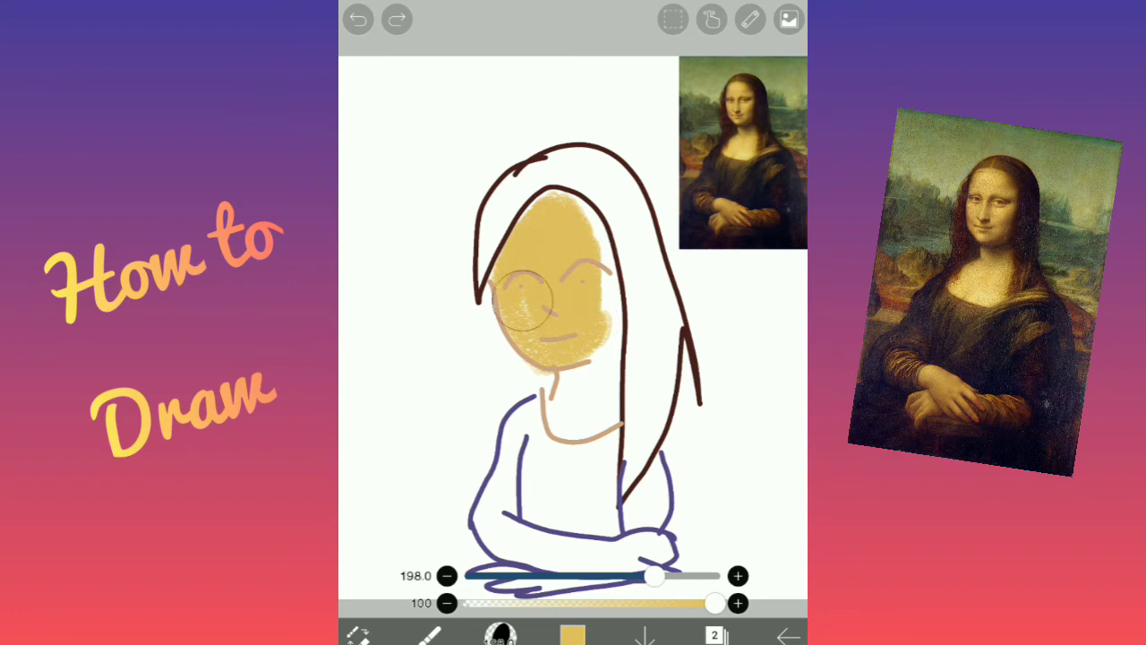
pyautogui.moveTo(526, 284)
pyautogui.mouseDown()
pyautogui.moveTo(557, 179)
pyautogui.moveTo(606, 302)
pyautogui.moveTo(601, 383)
pyautogui.moveTo(551, 402)
pyautogui.moveTo(560, 444)
pyautogui.moveTo(616, 307)
pyautogui.moveTo(618, 346)
pyautogui.moveTo(591, 340)
pyautogui.moveTo(573, 304)
pyautogui.mouseUp()
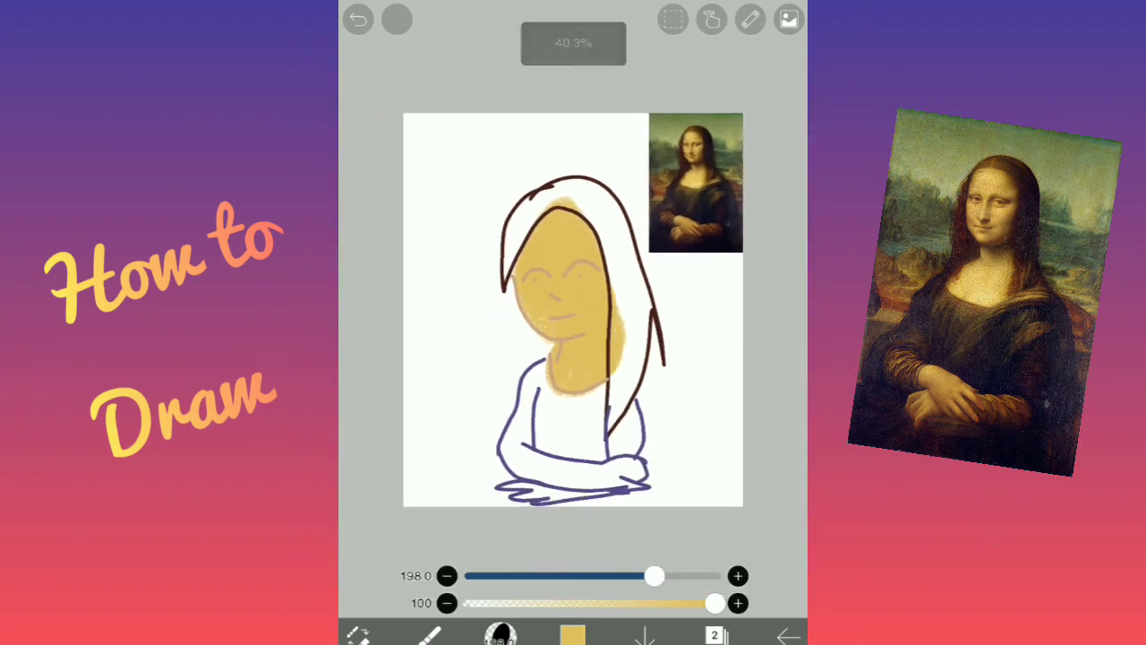
# Step: Try a dark brown, then a reference-sampled near-black on the hair, and undo the black
pyautogui.click(572, 634)
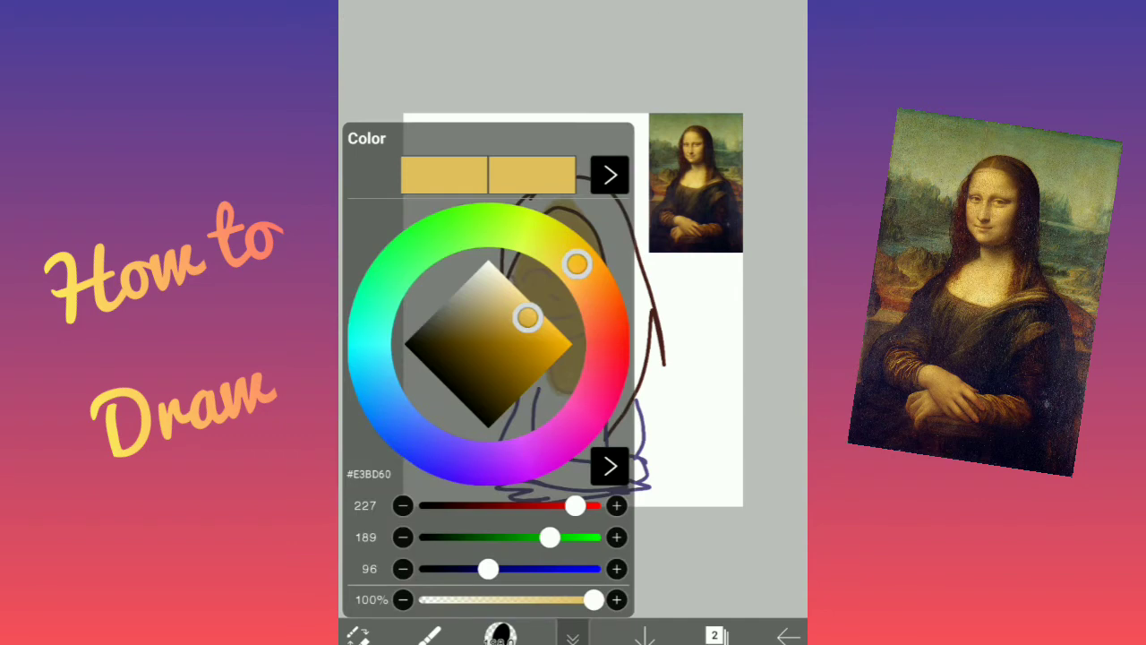
pyautogui.moveTo(528, 317); pyautogui.dragTo(500, 353)
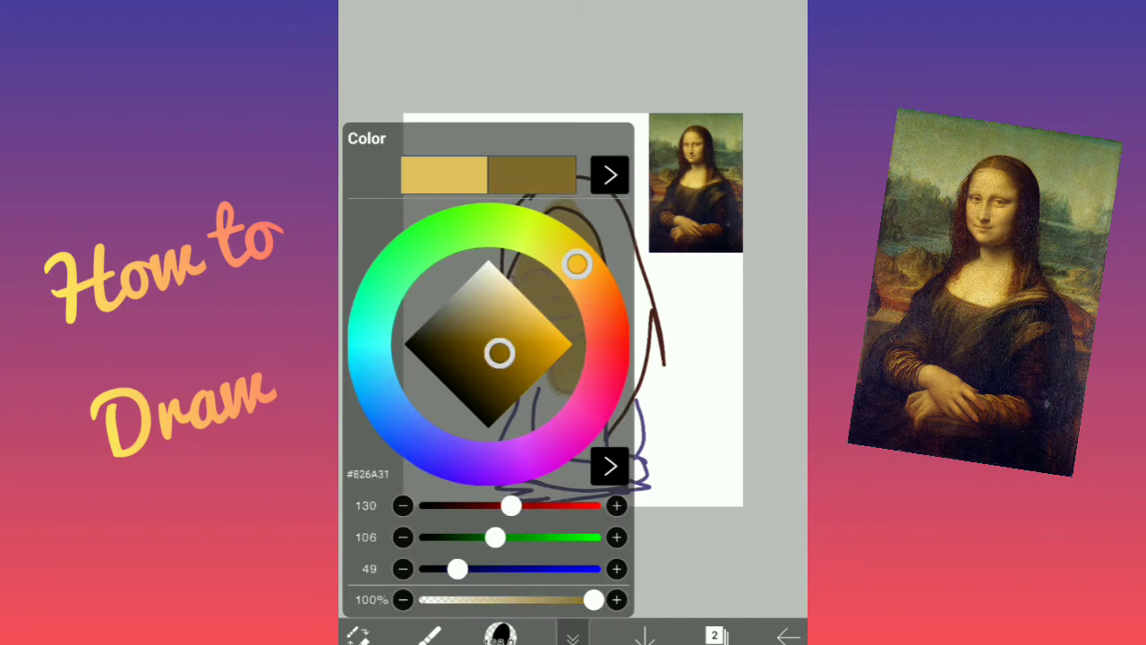
pyautogui.moveTo(577, 264); pyautogui.dragTo(599, 301)
pyautogui.moveTo(499, 353); pyautogui.dragTo(486, 353)
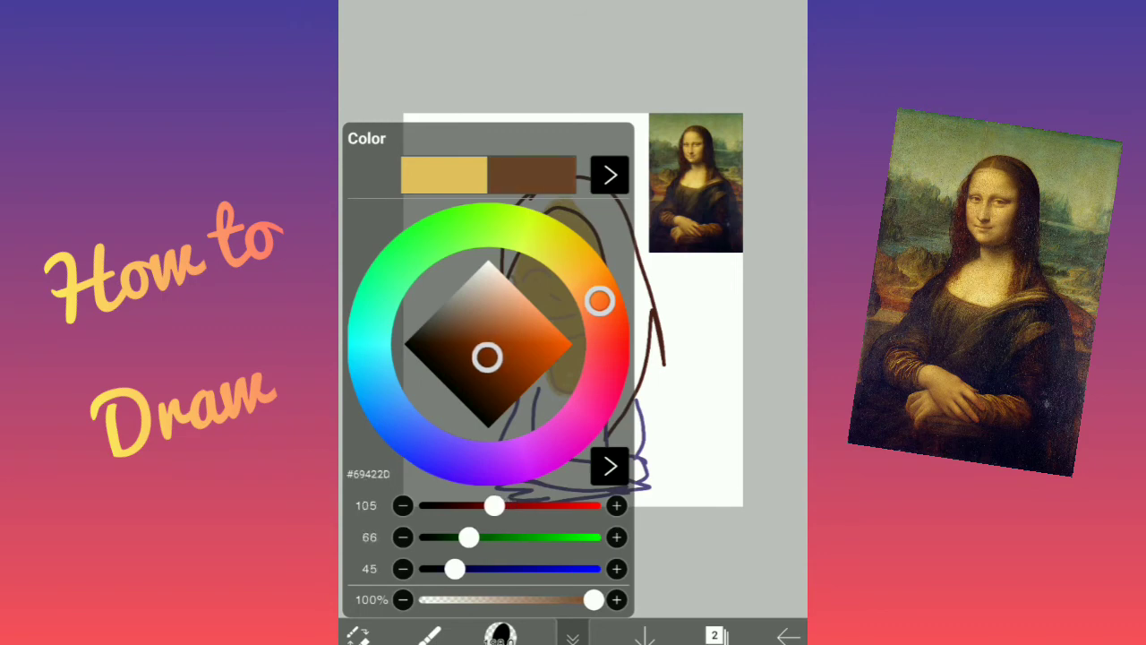
pyautogui.click(573, 634)
pyautogui.scroll(5, 573, 322)
pyautogui.moveTo(645, 234)
pyautogui.mouseDown()
pyautogui.moveTo(627, 231)
pyautogui.moveTo(637, 229)
pyautogui.moveTo(625, 213)
pyautogui.mouseUp()
pyautogui.scroll(-3, 573, 358)
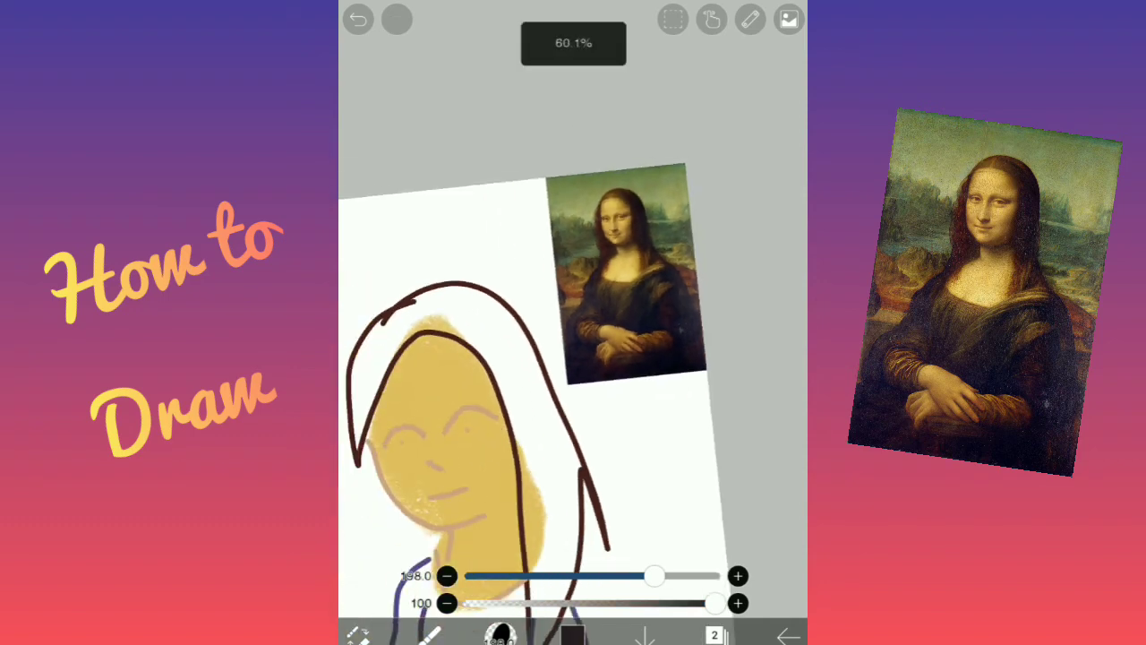
pyautogui.scroll(-2, 573, 358)
pyautogui.moveTo(490, 279)
pyautogui.mouseDown()
pyautogui.moveTo(447, 394)
pyautogui.moveTo(457, 322)
pyautogui.moveTo(555, 314)
pyautogui.moveTo(586, 362)
pyautogui.mouseUp()
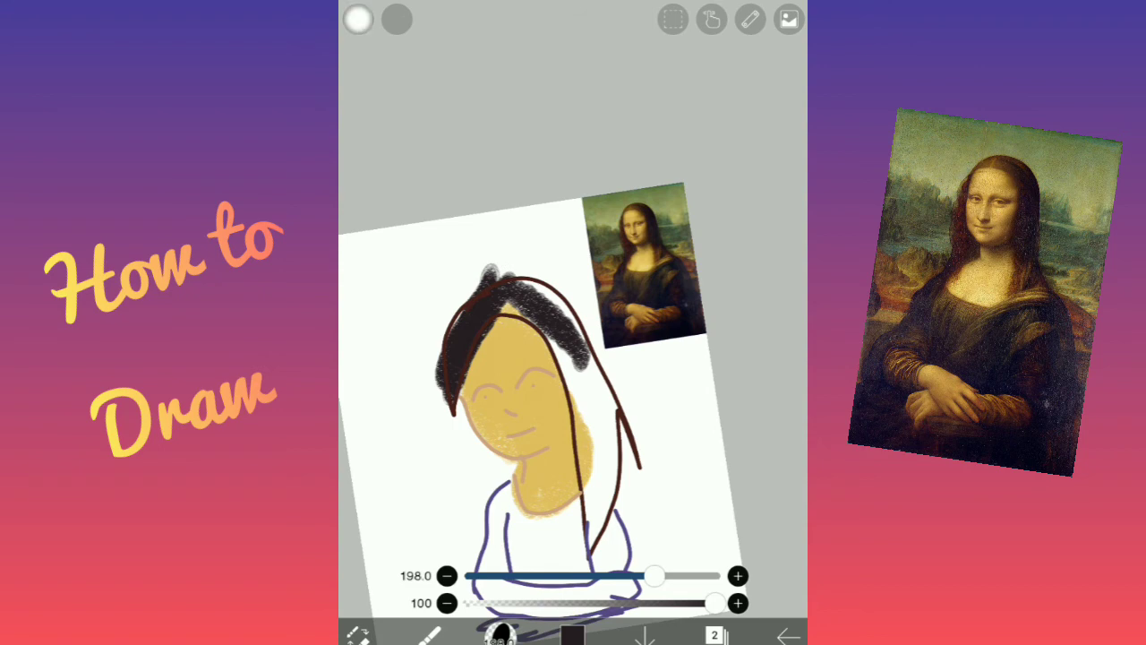
pyautogui.click(358, 19)
# Step: Choose a muted dark reddish brown for the hair
pyautogui.click(573, 634)
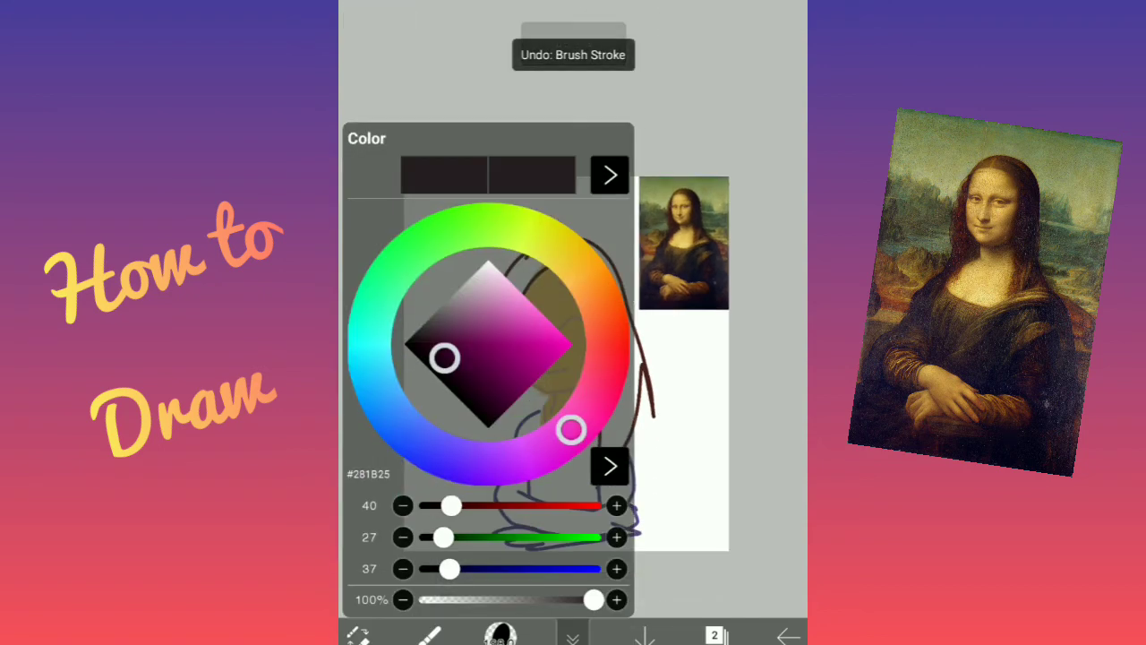
pyautogui.moveTo(571, 430); pyautogui.dragTo(607, 343)
pyautogui.moveTo(445, 358)
pyautogui.mouseDown()
pyautogui.moveTo(480, 337)
pyautogui.moveTo(493, 346)
pyautogui.moveTo(496, 323)
pyautogui.moveTo(469, 335)
pyautogui.mouseUp()
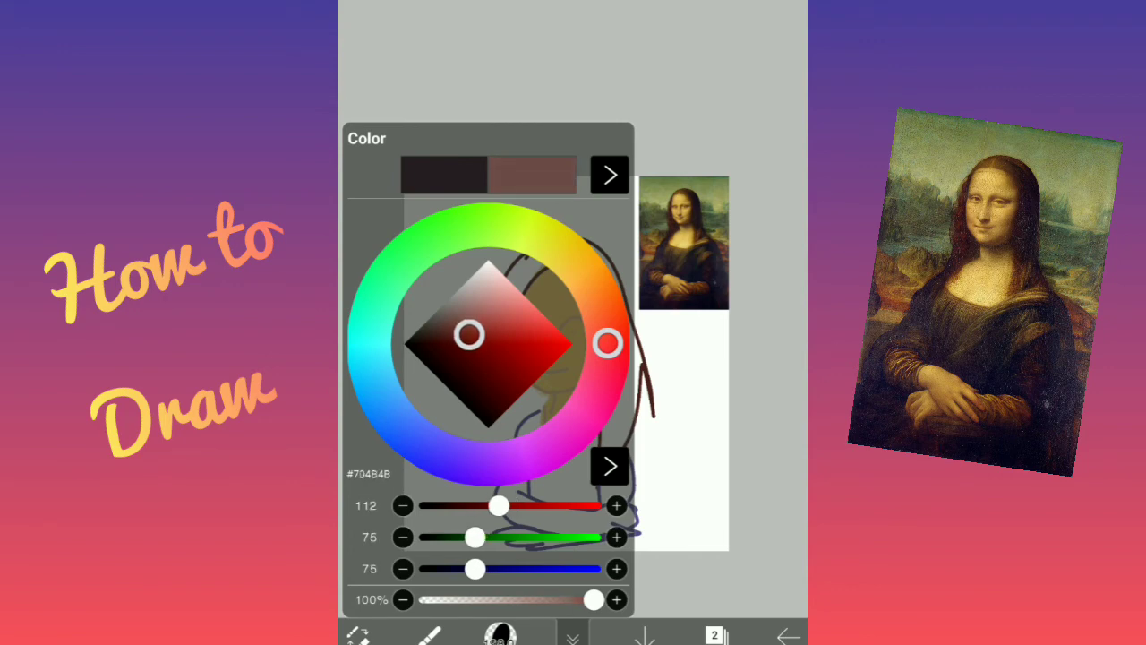
pyautogui.click(573, 634)
# Step: Paint the hair brown on the left, top and down the right side, touching up edges
pyautogui.moveTo(546, 246)
pyautogui.mouseDown()
pyautogui.moveTo(498, 340)
pyautogui.moveTo(562, 241)
pyautogui.moveTo(574, 269)
pyautogui.moveTo(618, 304)
pyautogui.mouseUp()
pyautogui.moveTo(591, 269)
pyautogui.mouseDown()
pyautogui.moveTo(618, 376)
pyautogui.moveTo(615, 287)
pyautogui.mouseUp()
pyautogui.moveTo(616, 340); pyautogui.dragTo(609, 457)
pyautogui.moveTo(618, 394)
pyautogui.mouseDown()
pyautogui.moveTo(598, 479)
pyautogui.moveTo(636, 417)
pyautogui.mouseUp()
pyautogui.moveTo(637, 376); pyautogui.dragTo(605, 406)
pyautogui.moveTo(631, 345); pyautogui.dragTo(649, 385)
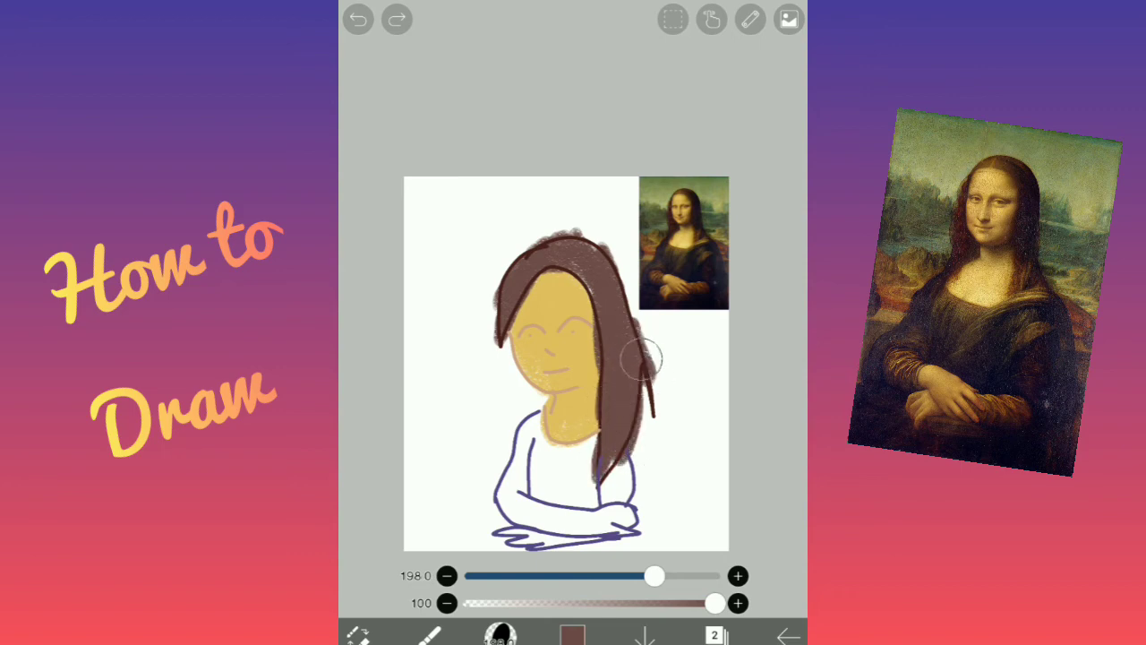
pyautogui.moveTo(638, 284); pyautogui.dragTo(647, 376)
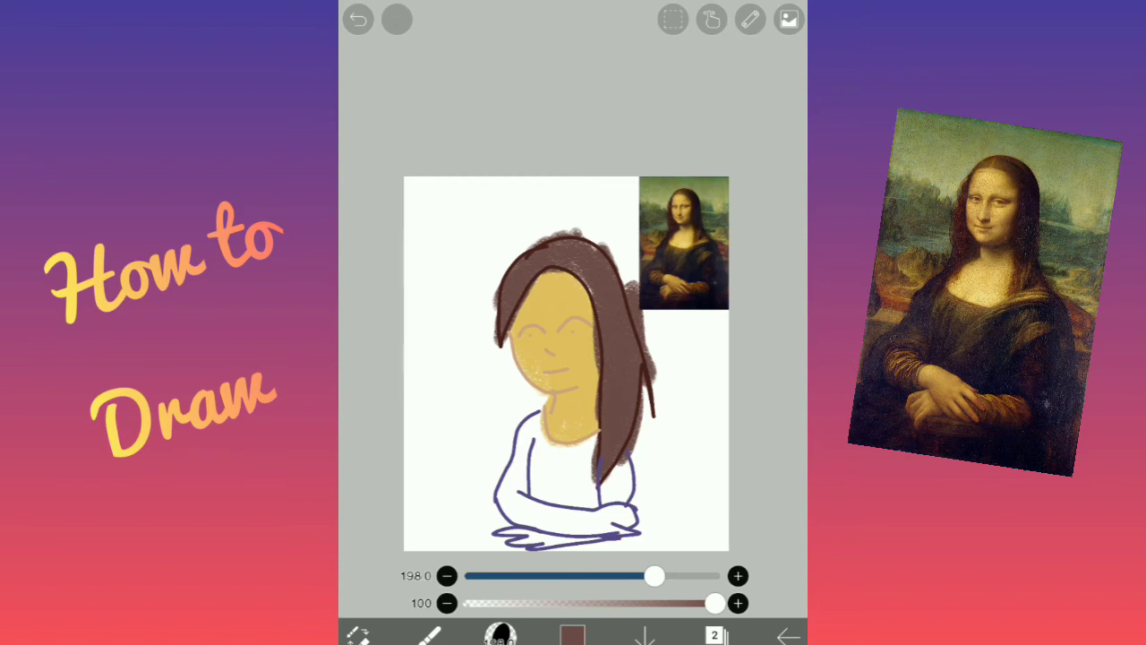
pyautogui.click(429, 634)
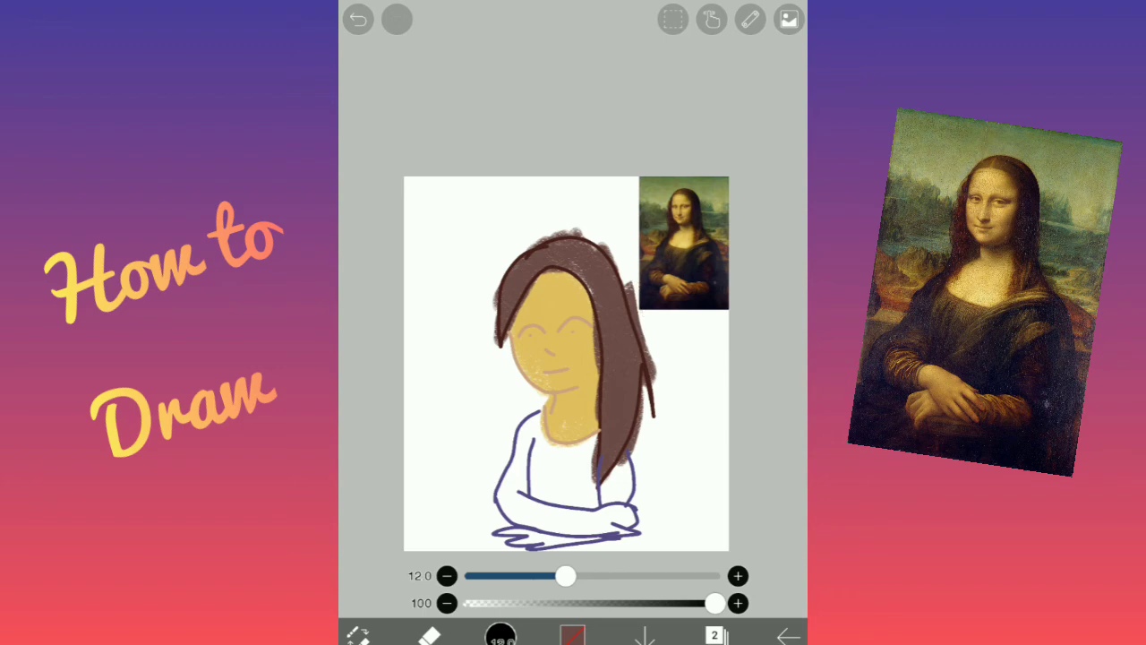
pyautogui.moveTo(566, 576); pyautogui.dragTo(589, 575)
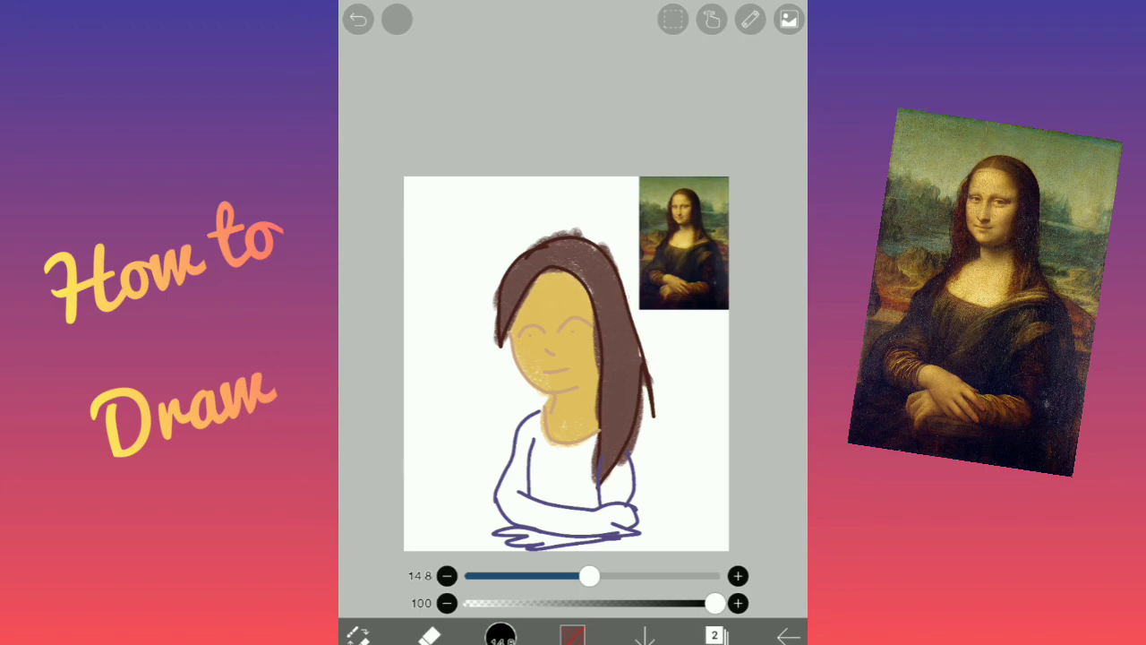
pyautogui.click(430, 635)
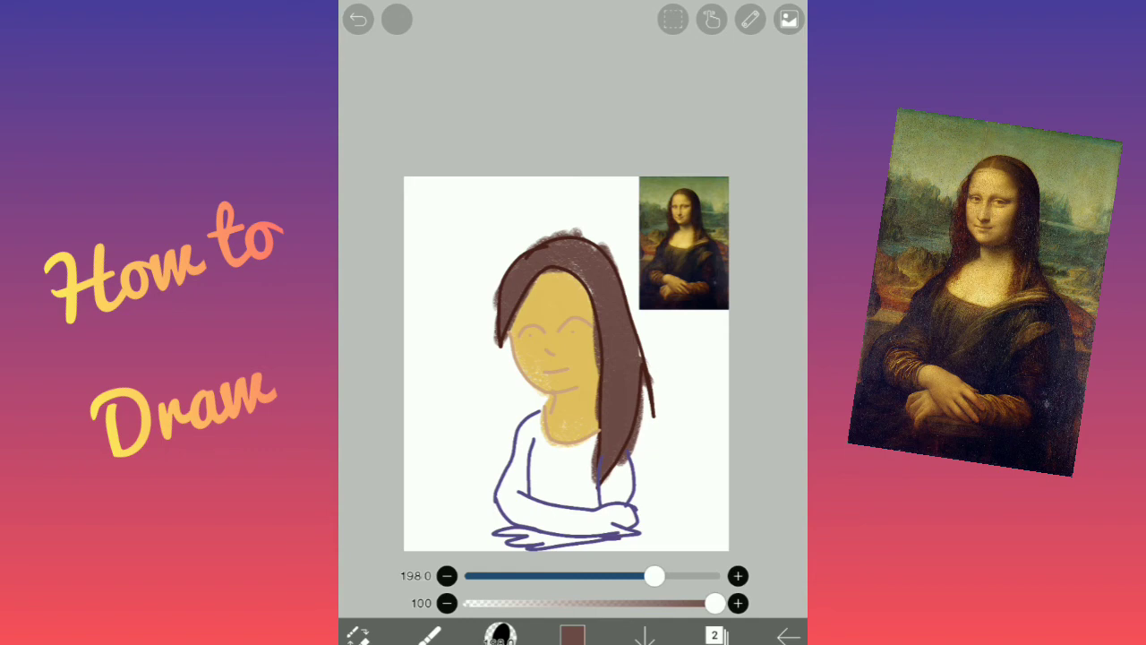
# Step: Paint the dress near-black over the shoulders
pyautogui.click(573, 635)
pyautogui.moveTo(469, 335); pyautogui.dragTo(442, 374)
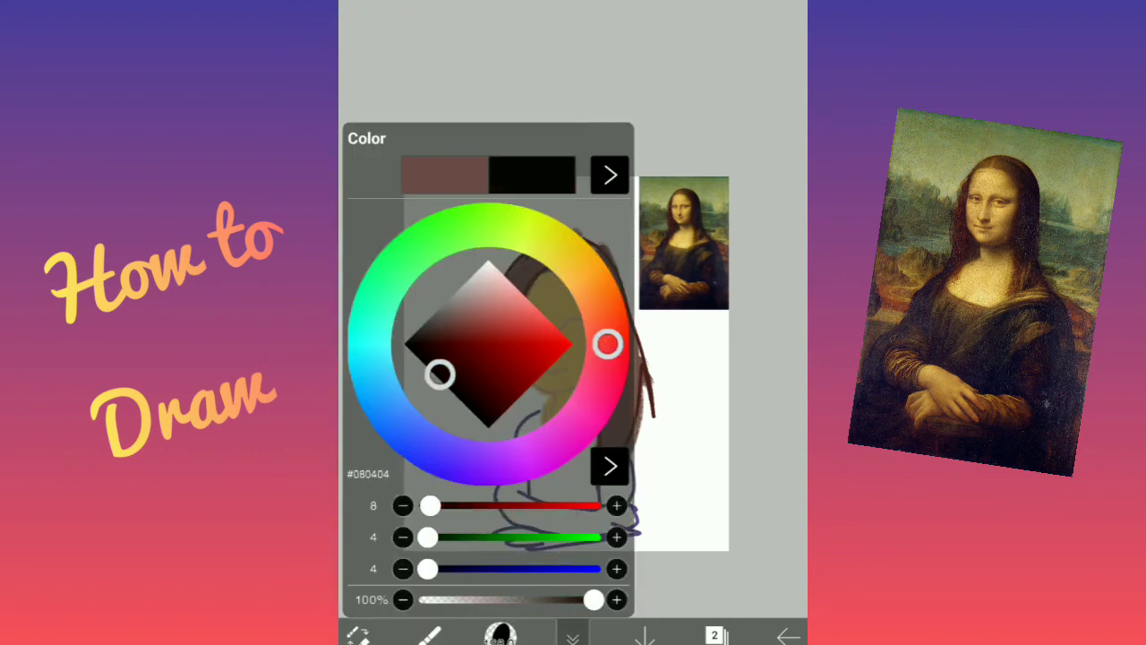
pyautogui.click(573, 635)
pyautogui.moveTo(542, 408)
pyautogui.mouseDown()
pyautogui.moveTo(515, 483)
pyautogui.moveTo(536, 432)
pyautogui.moveTo(528, 483)
pyautogui.moveTo(560, 466)
pyautogui.moveTo(577, 488)
pyautogui.moveTo(591, 448)
pyautogui.moveTo(595, 484)
pyautogui.moveTo(600, 421)
pyautogui.moveTo(620, 495)
pyautogui.moveTo(609, 484)
pyautogui.mouseUp()
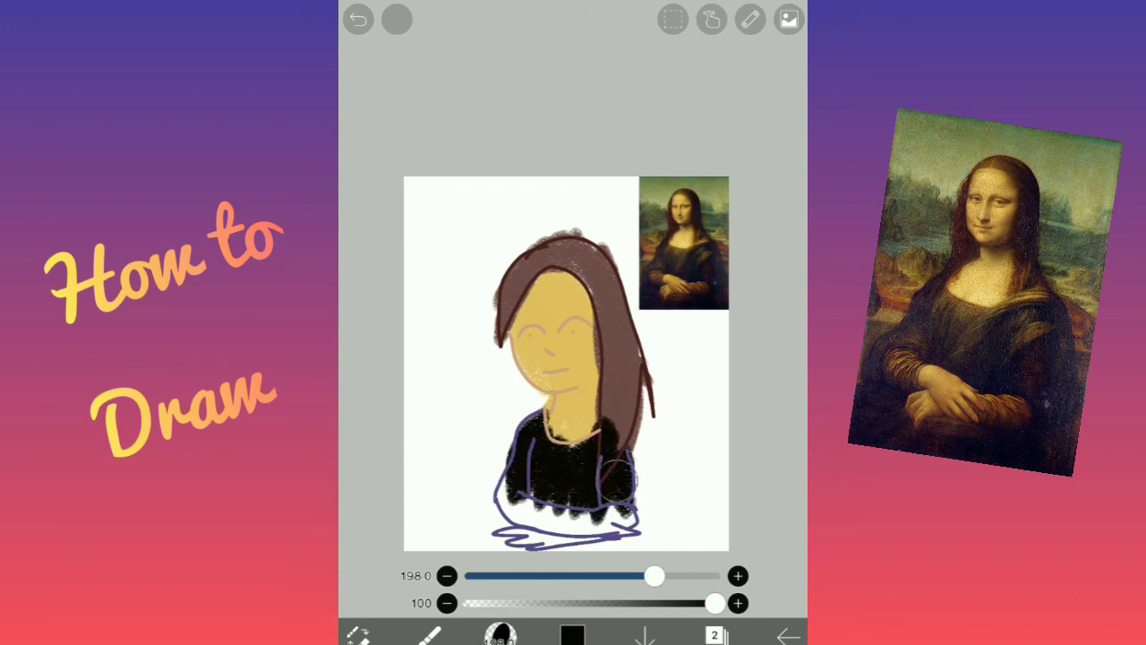
# Step: Paint the arms and lower dress dark grey (#463939)
pyautogui.click(572, 634)
pyautogui.moveTo(443, 373); pyautogui.dragTo(442, 336)
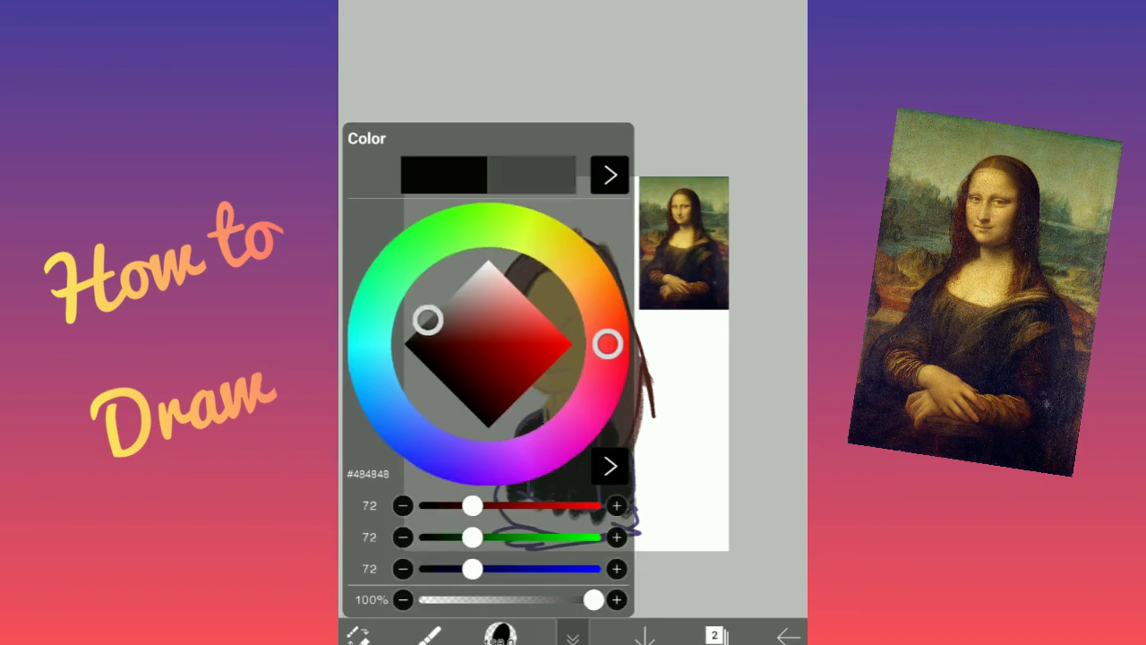
pyautogui.click(573, 635)
pyautogui.moveTo(493, 488)
pyautogui.mouseDown()
pyautogui.moveTo(590, 532)
pyautogui.moveTo(626, 511)
pyautogui.moveTo(537, 538)
pyautogui.moveTo(587, 535)
pyautogui.mouseUp()
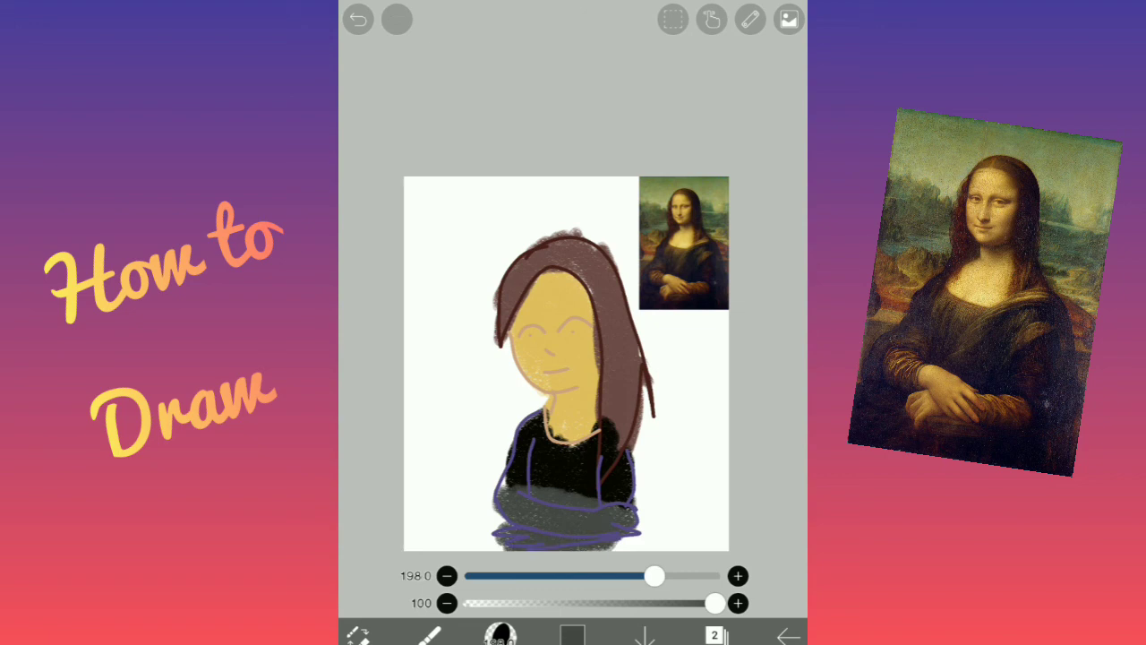
# Step: Make the landscape layer visible again through the layer list
pyautogui.click(714, 635)
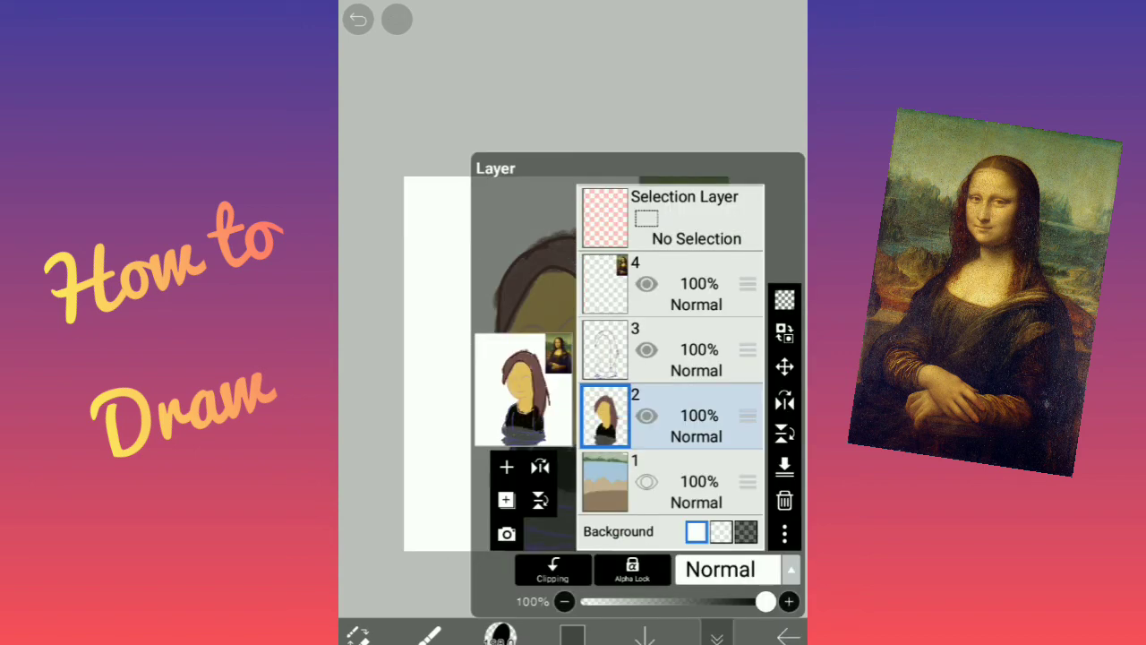
pyautogui.click(715, 634)
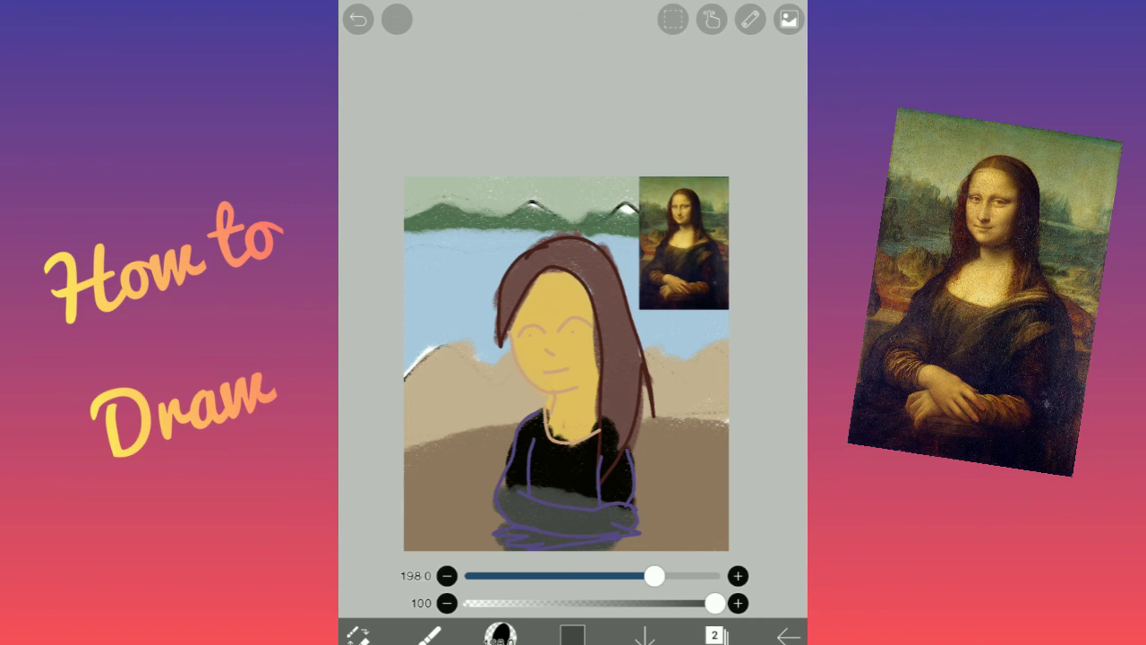
pyautogui.scroll(-1, 566, 358)
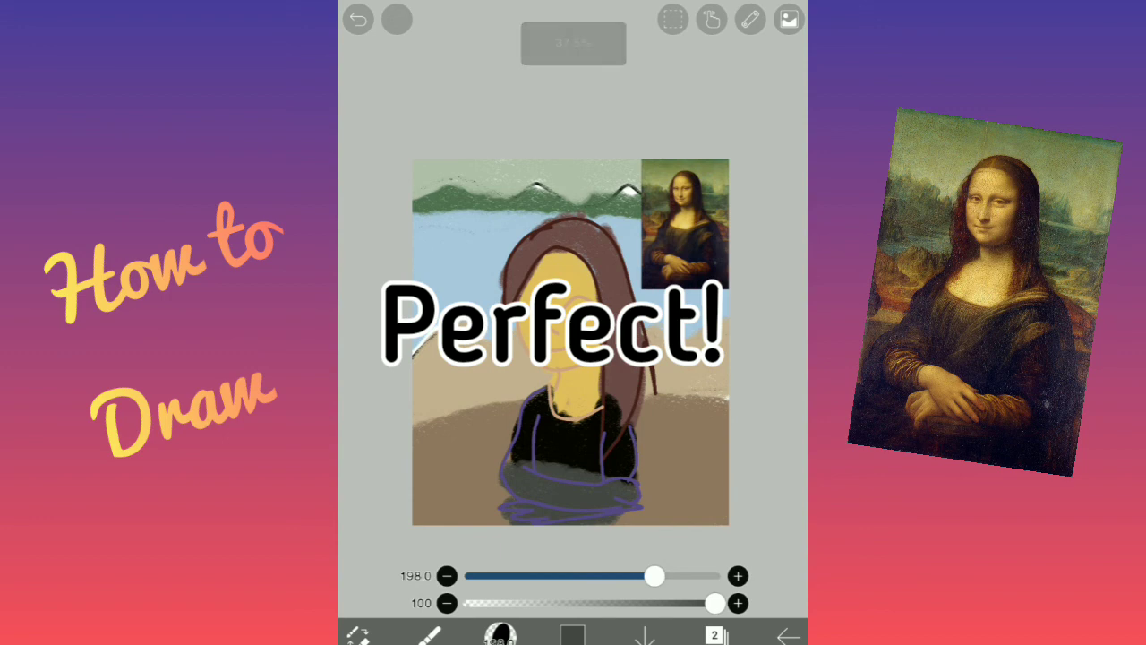
# Step: Select layer 4, which holds the Mona Lisa reference picture
pyautogui.click(714, 635)
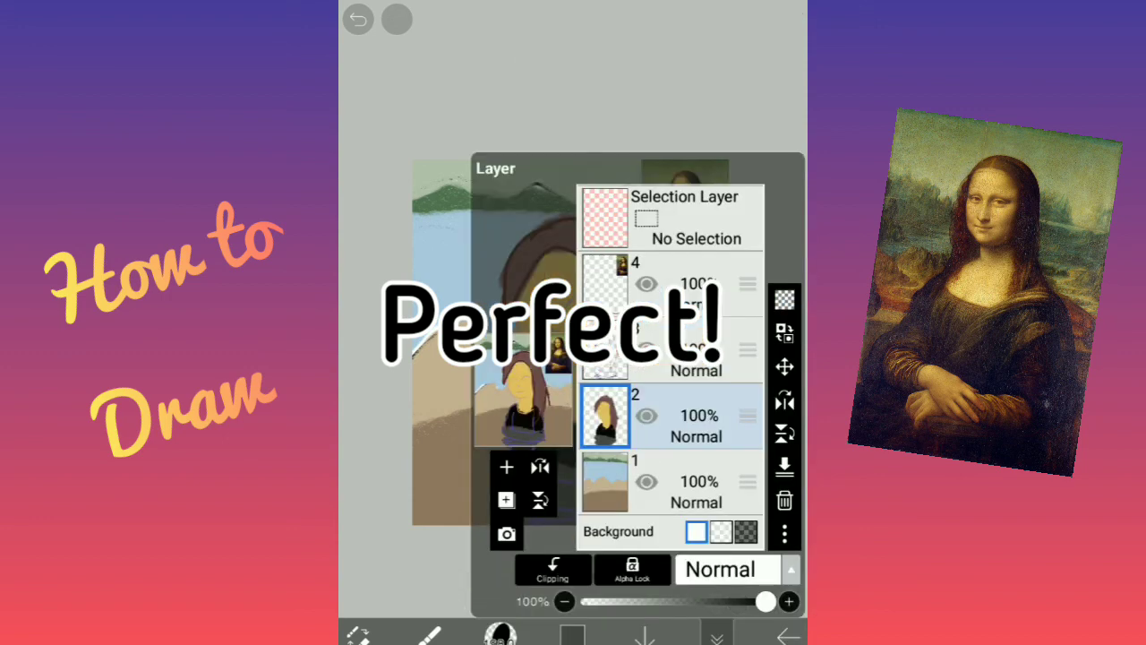
pyautogui.click(670, 283)
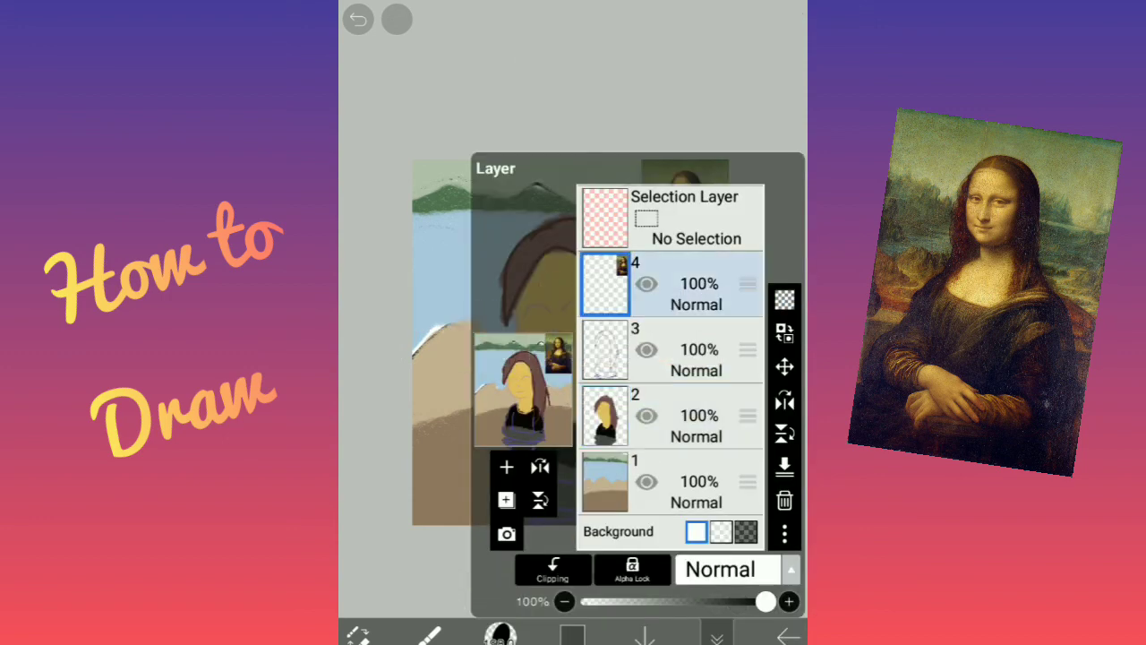